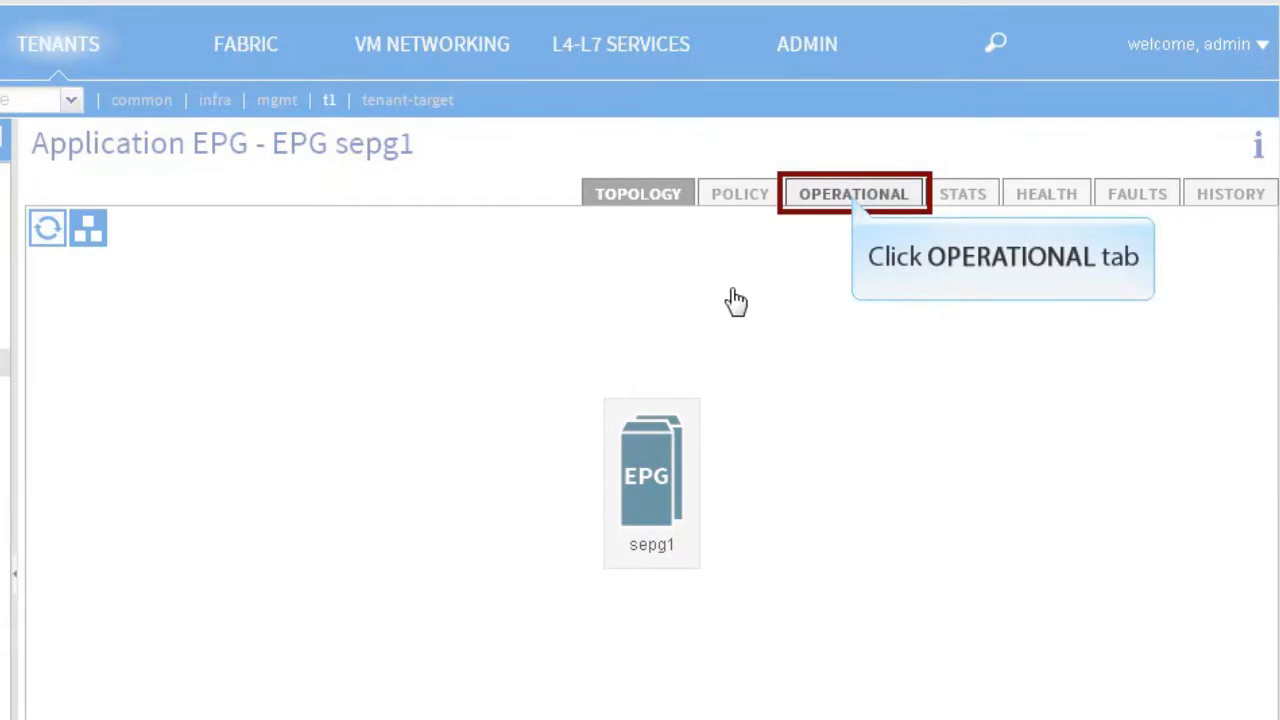
Step: List sepg1's client endpoints and inspect endpoints 00:50:56:BD:26:E2 and 00:50:56:BD:12:AC
left_click(855, 197)
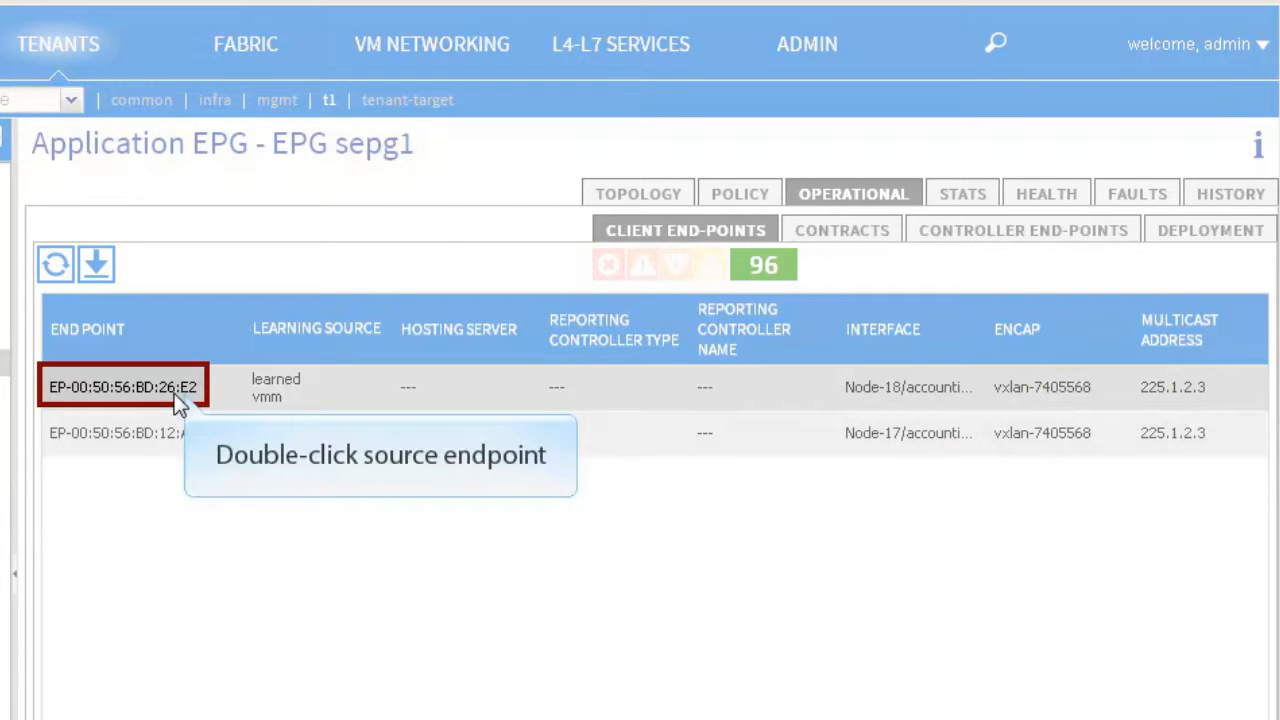
double_click(182, 390)
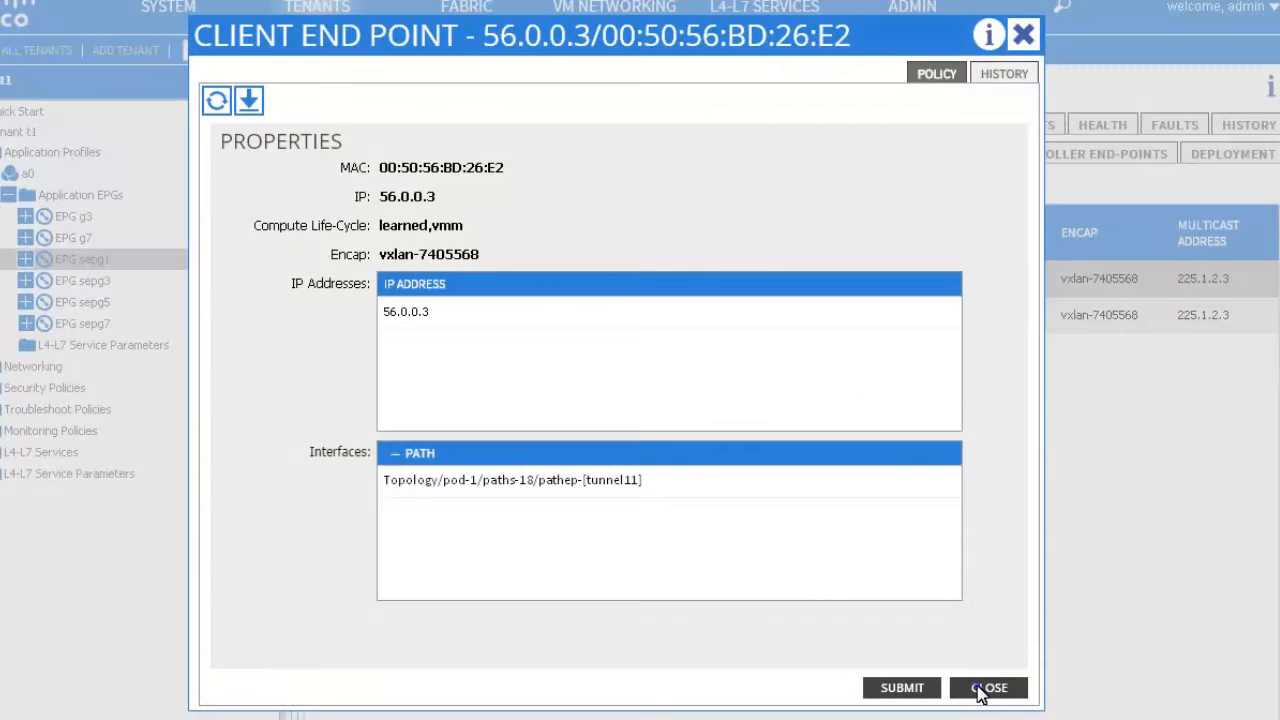
left_click(982, 688)
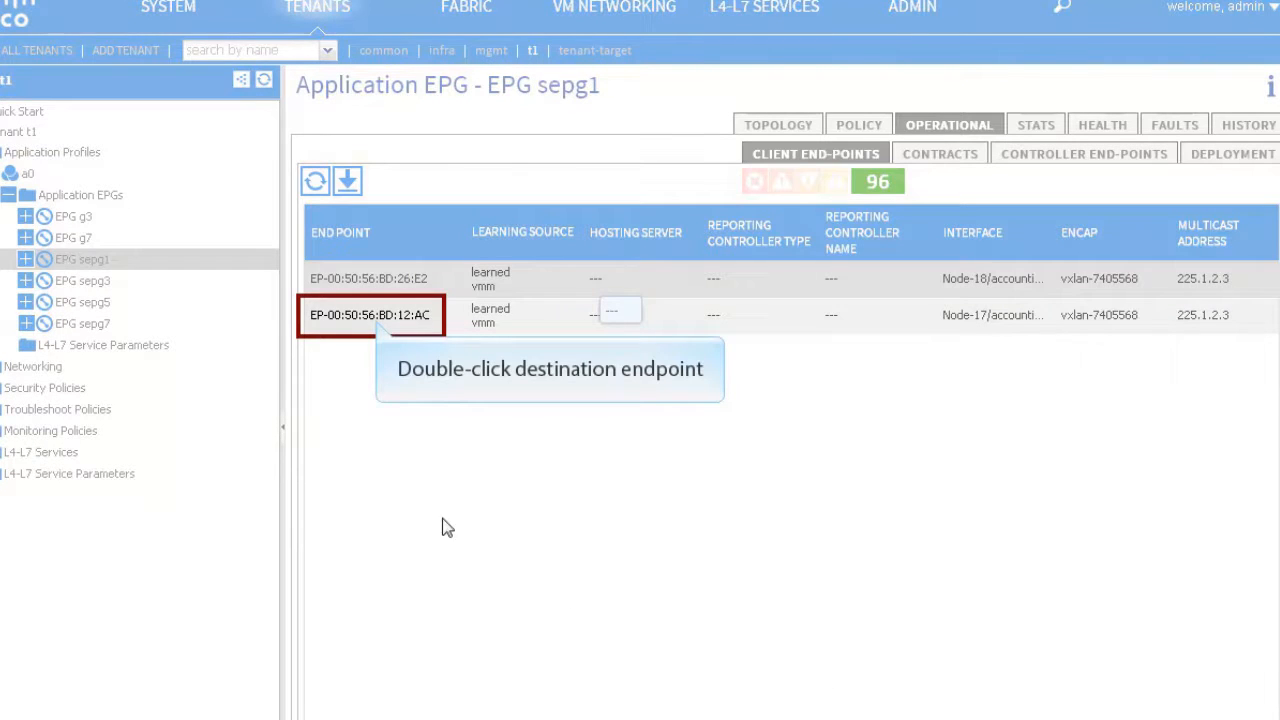
double_click(376, 319)
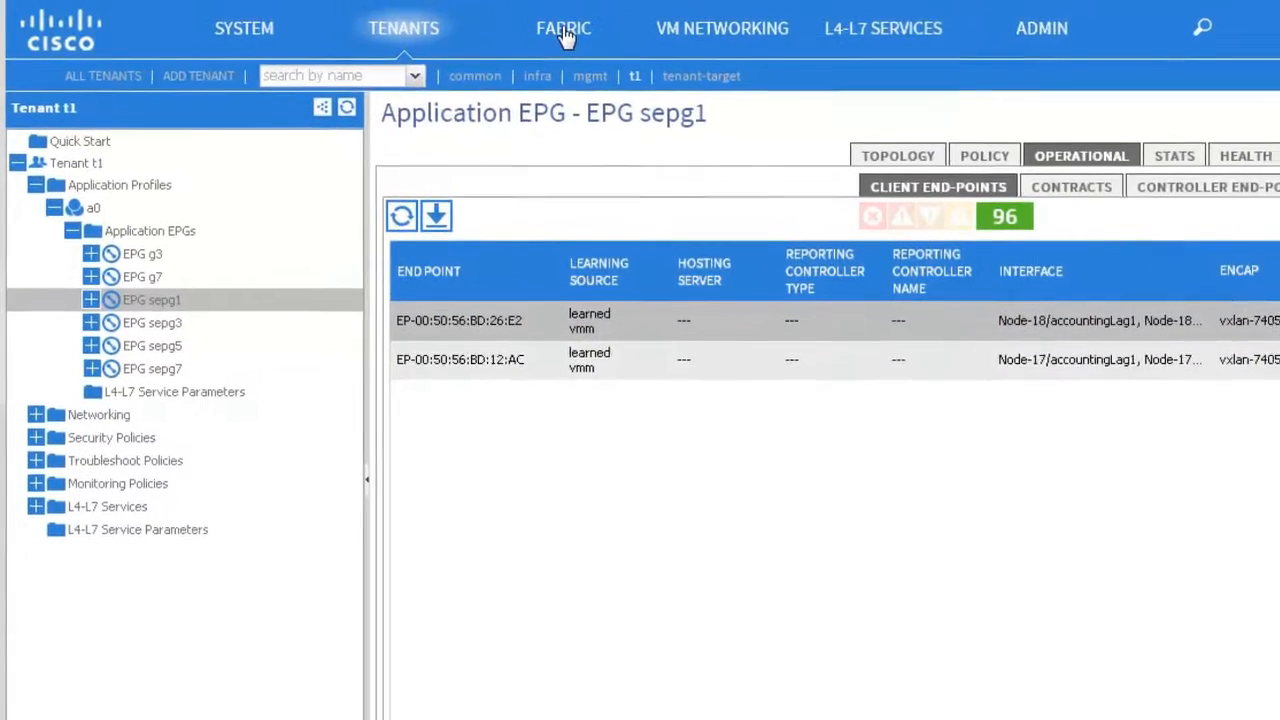
Step: Show tunnel11's health on trunk11-leaf2 (Node-18) under Pod 1 in the fabric inventory
left_click(494, 26)
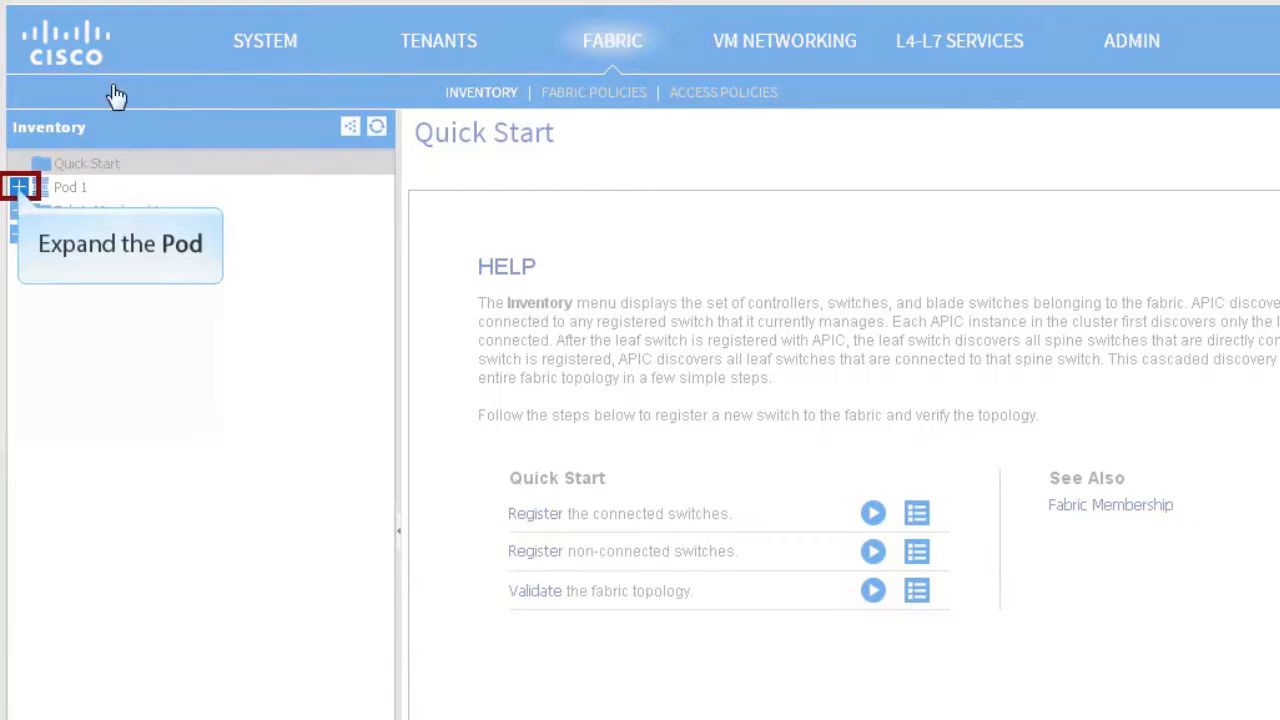
left_click(19, 188)
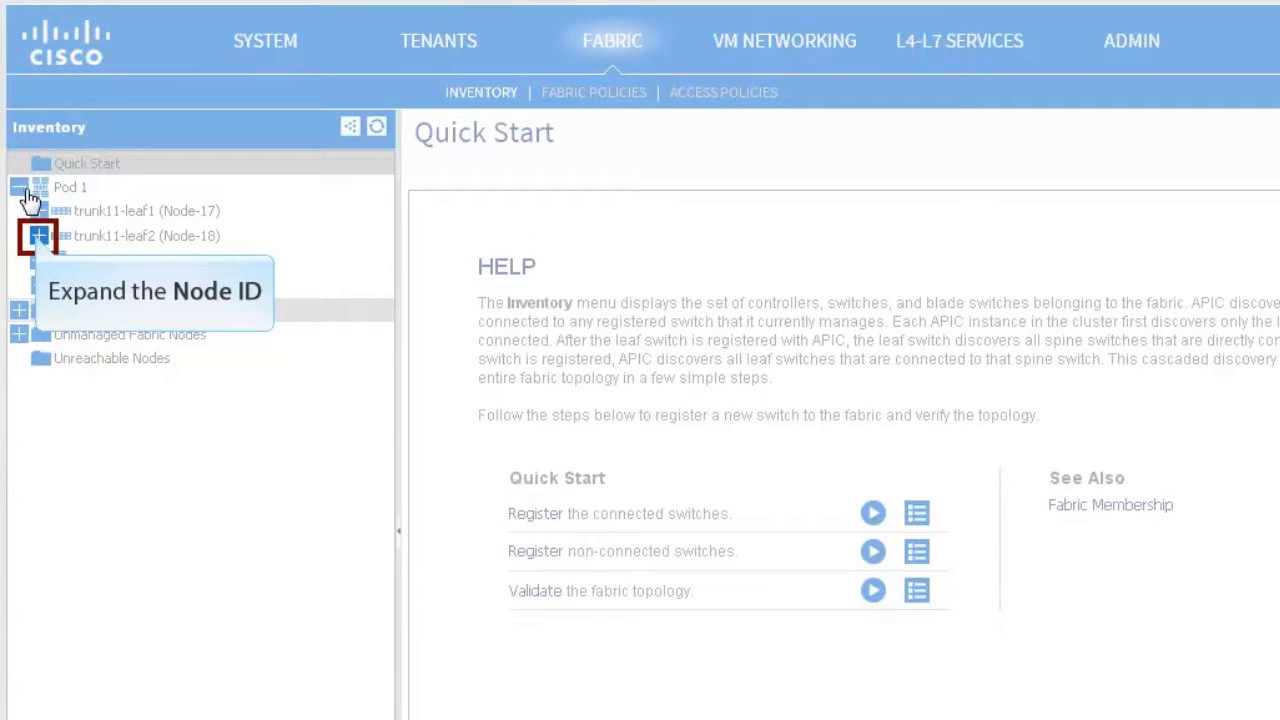
left_click(38, 237)
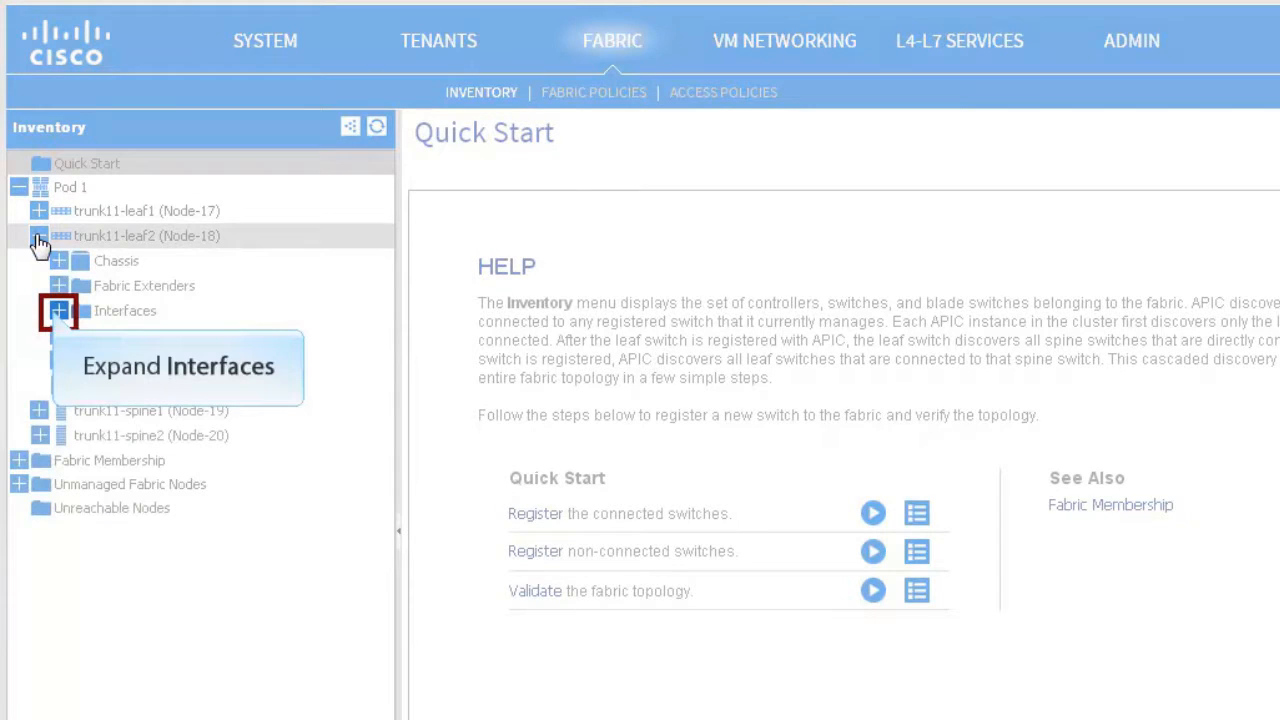
left_click(58, 314)
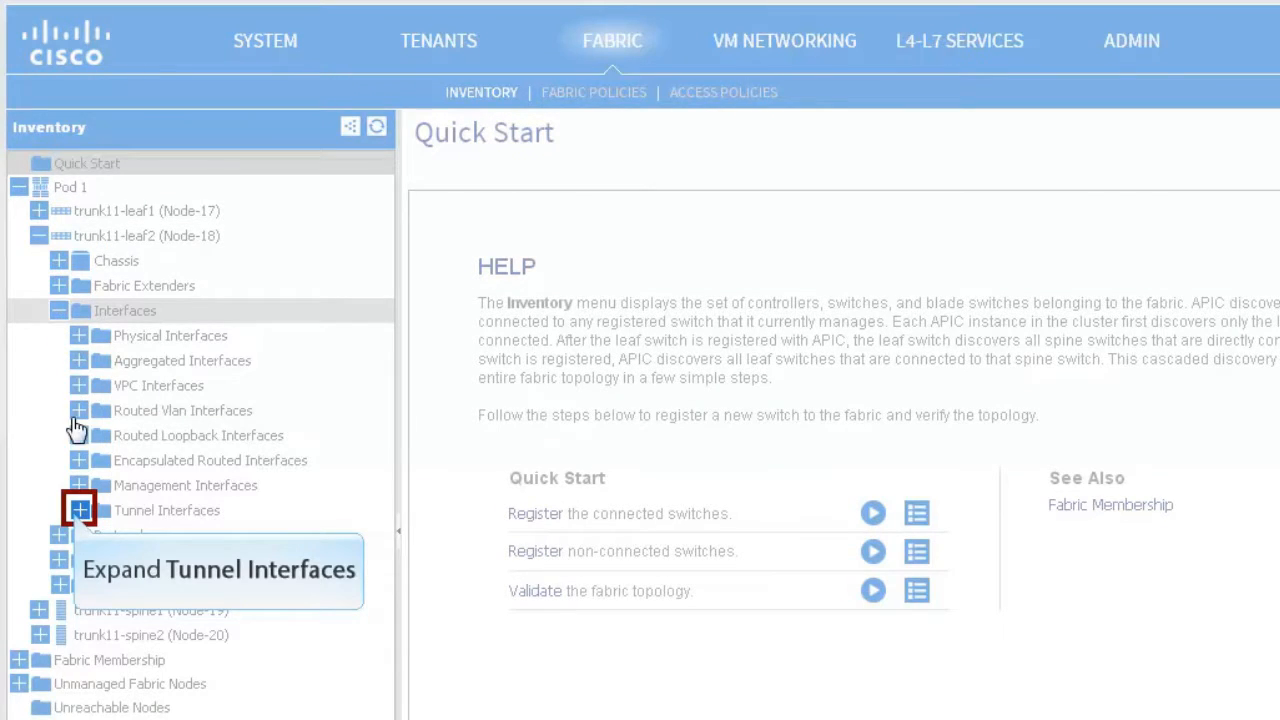
left_click(79, 439)
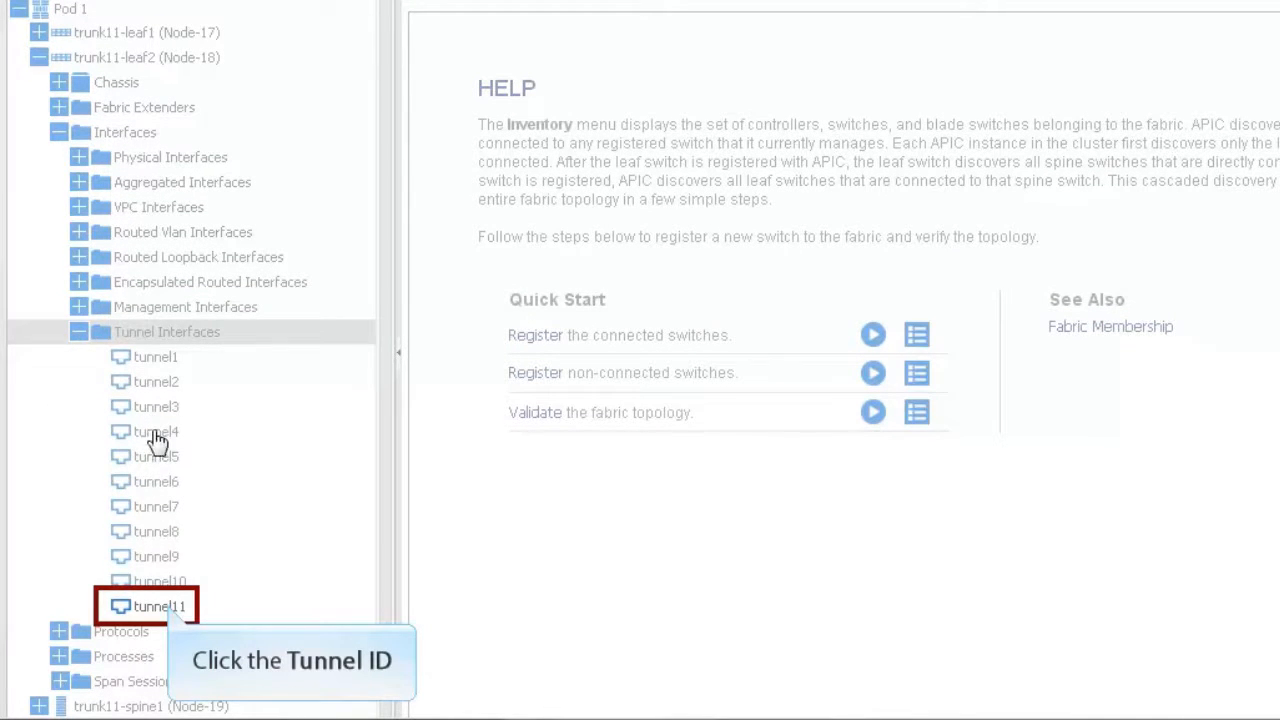
left_click(170, 609)
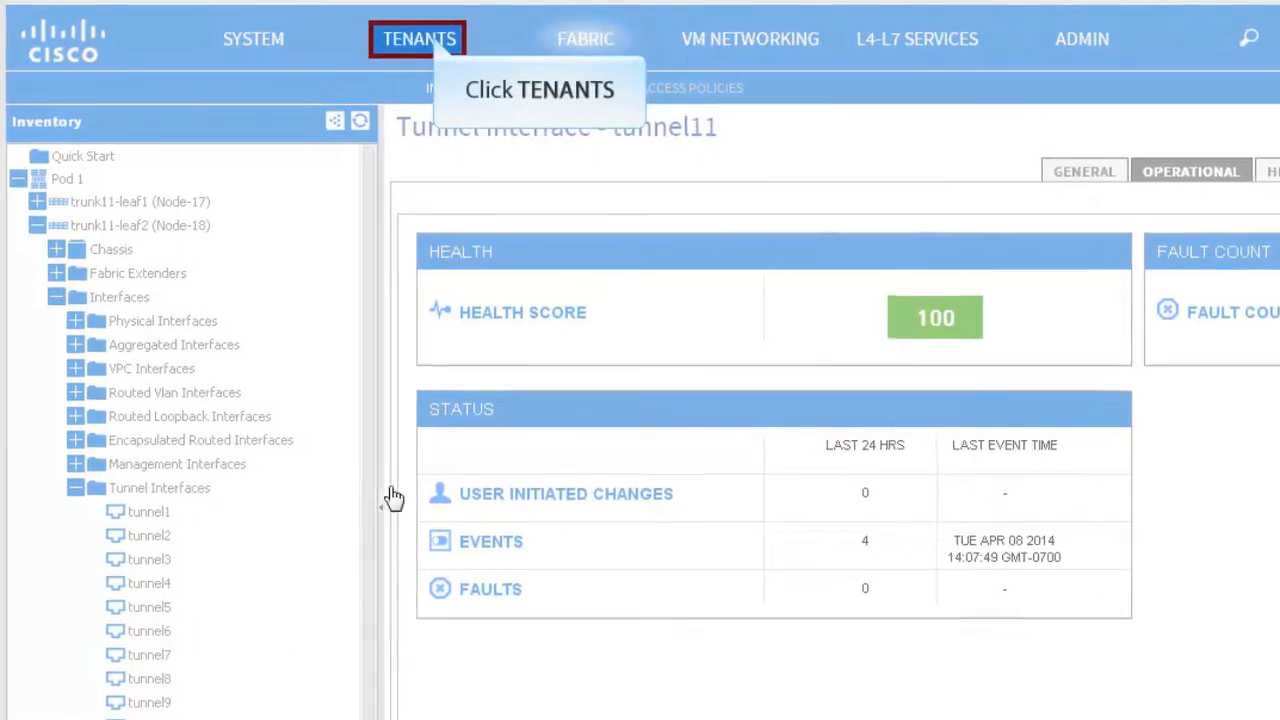
Step: In tenant t1's Troubleshoot Policies, bring up actions for Endpoint-to-Endpoint Traceroute Policies
left_click(458, 50)
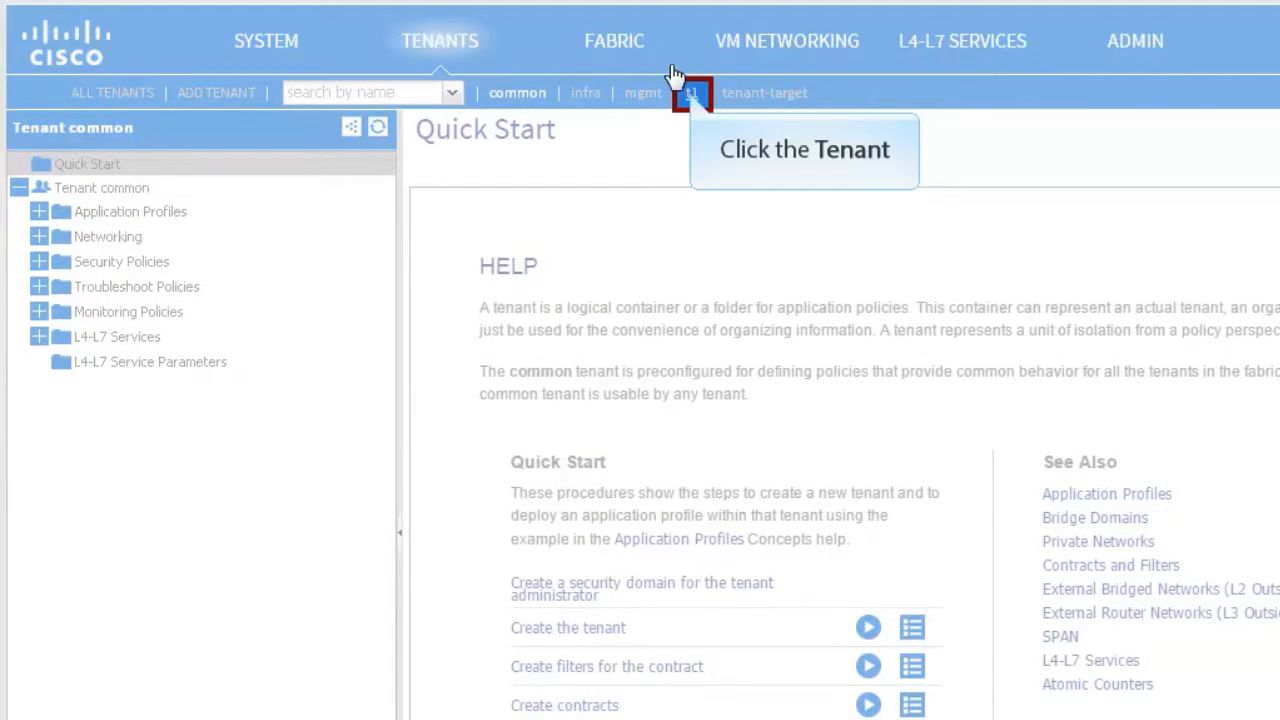
left_click(692, 94)
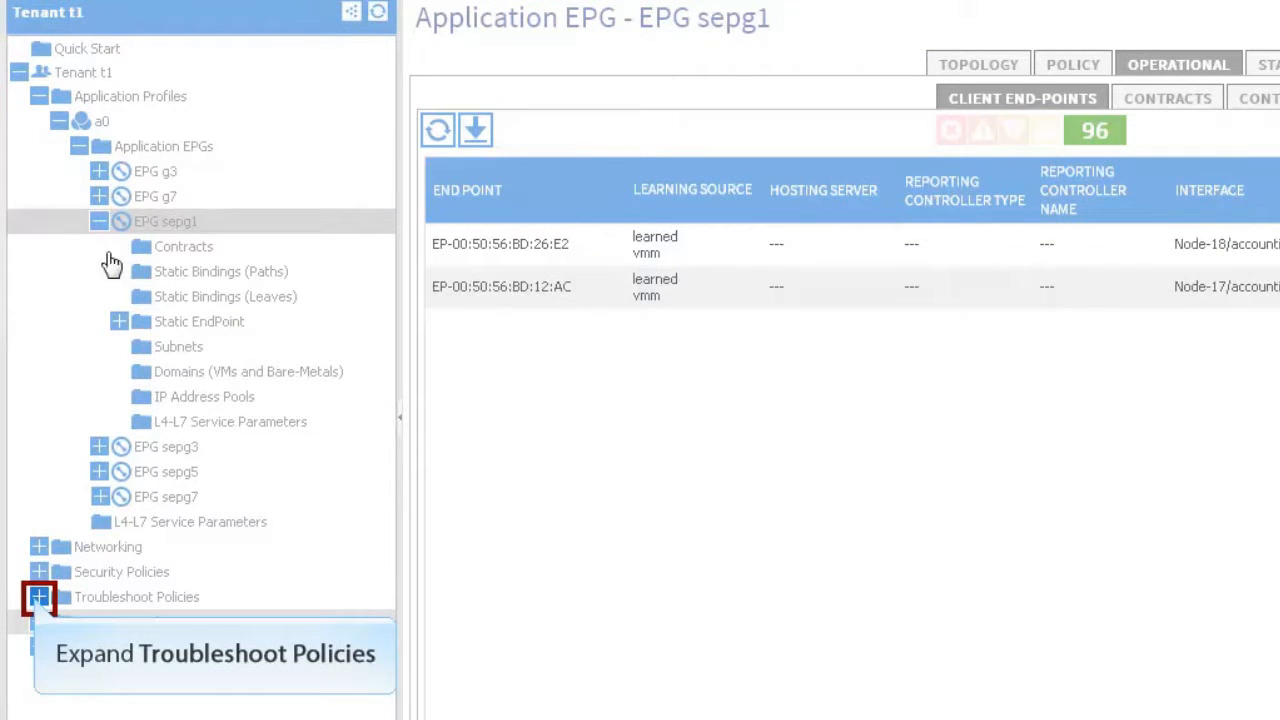
left_click(38, 597)
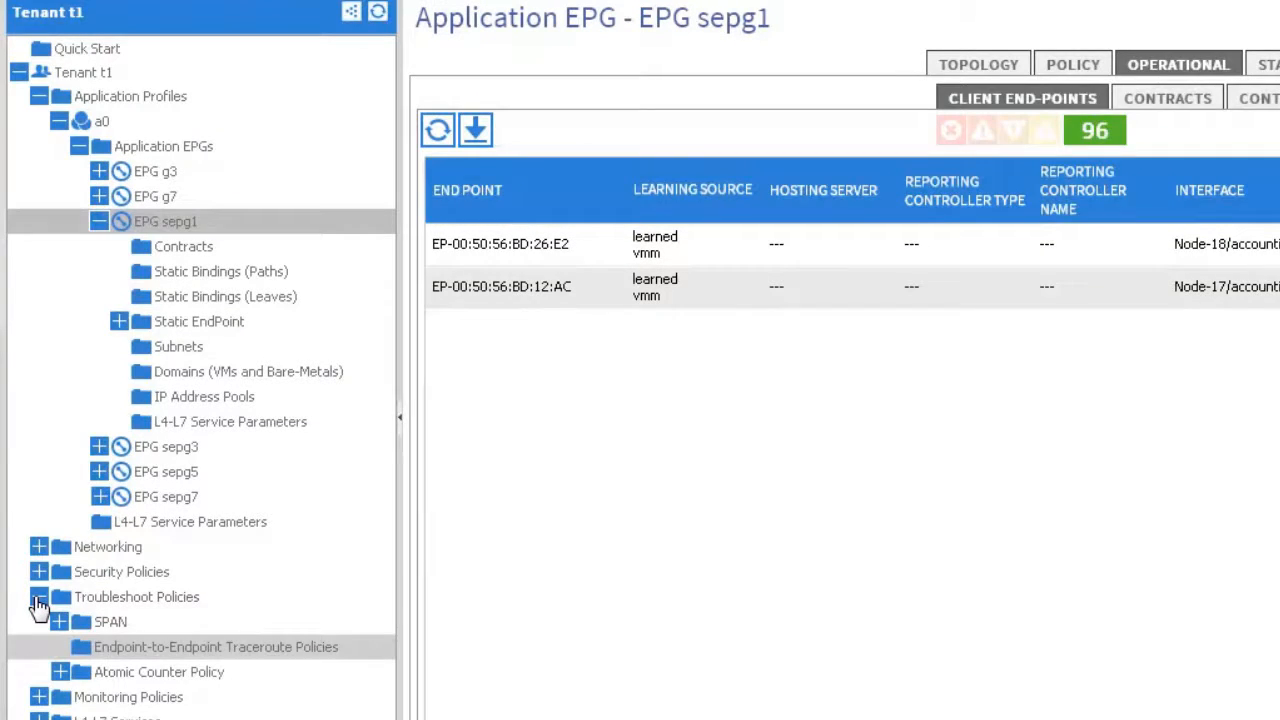
right_click(155, 648)
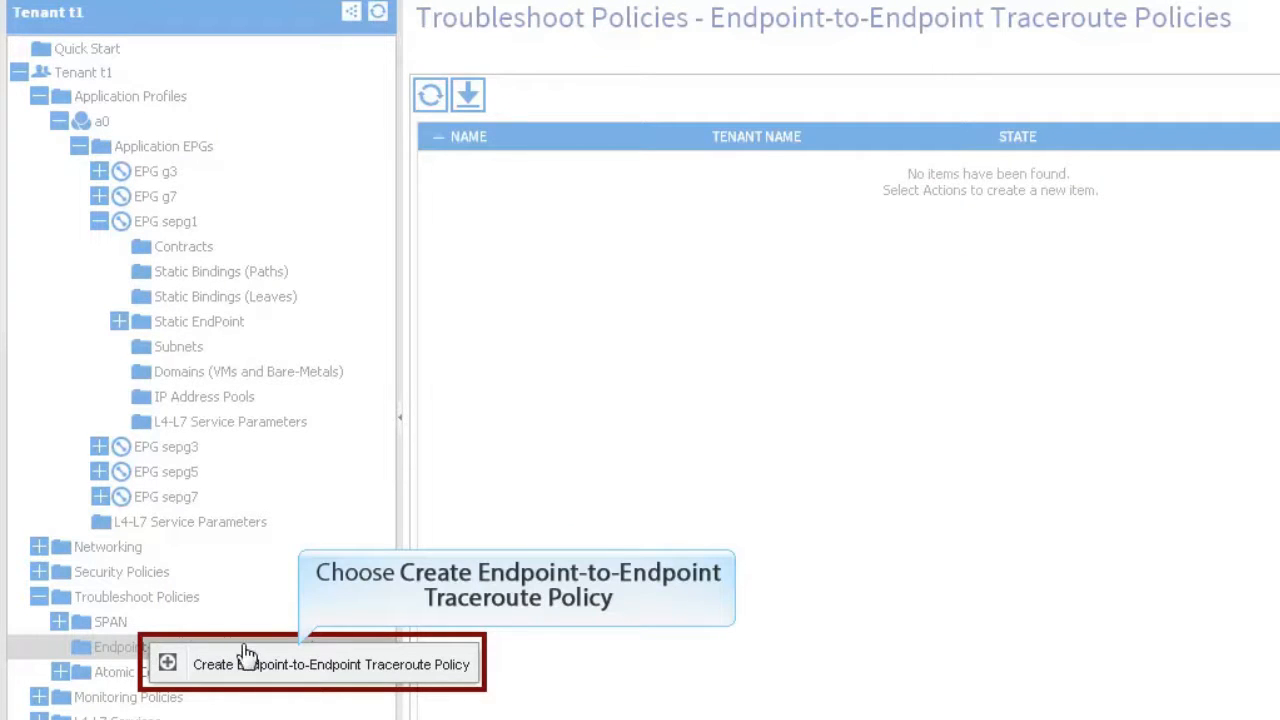
Step: Start traceroute policy DebugEPCommunication with admin state Start and IP protocol udp
left_click(303, 665)
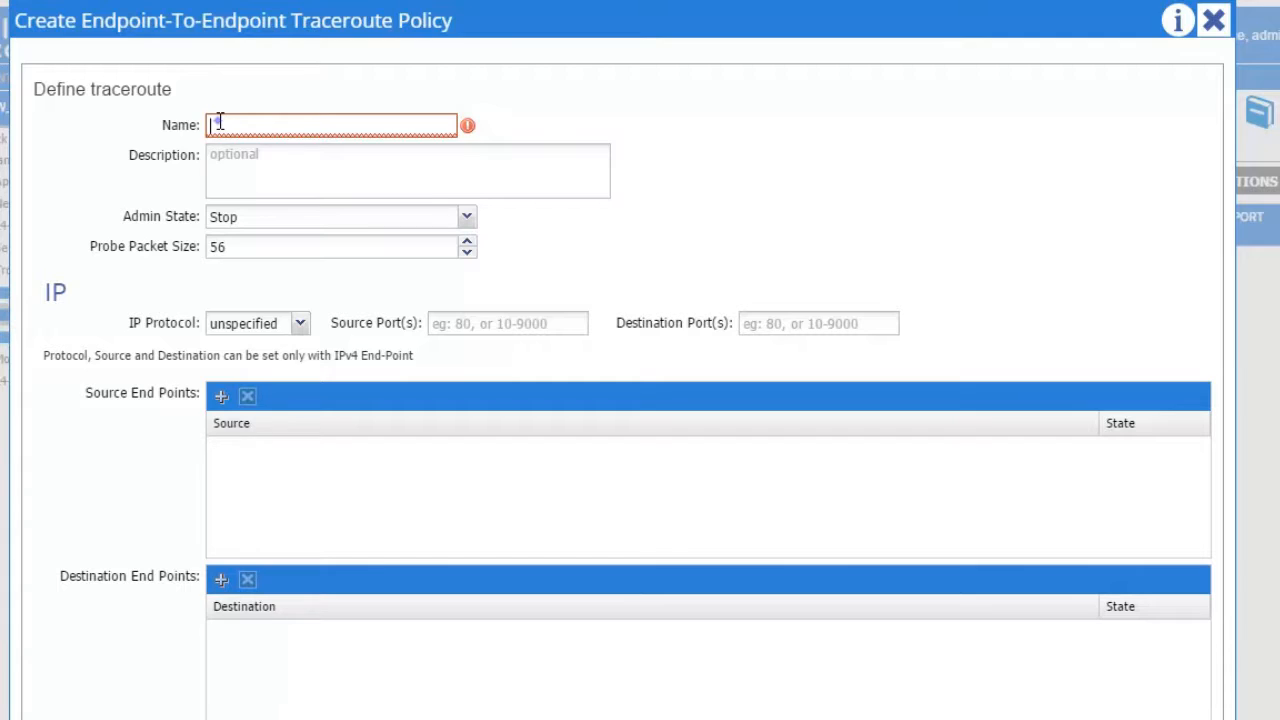
type("DebugEPCommunication")
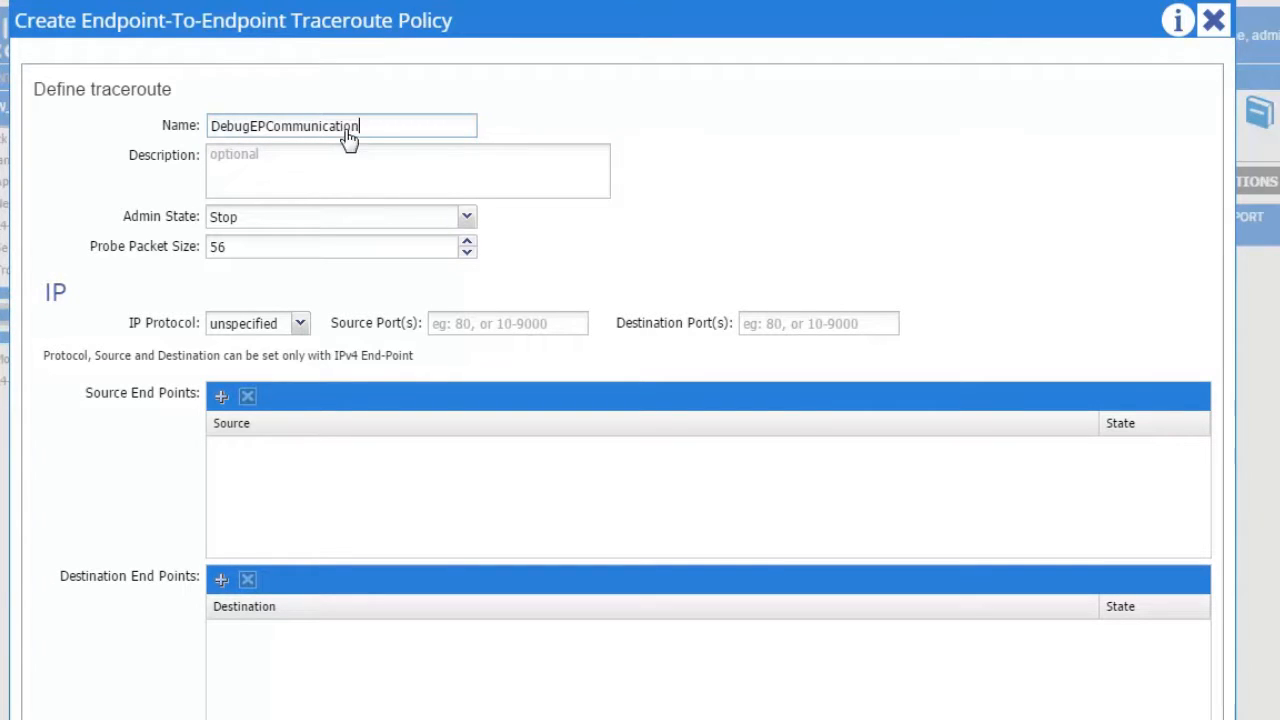
left_click(466, 218)
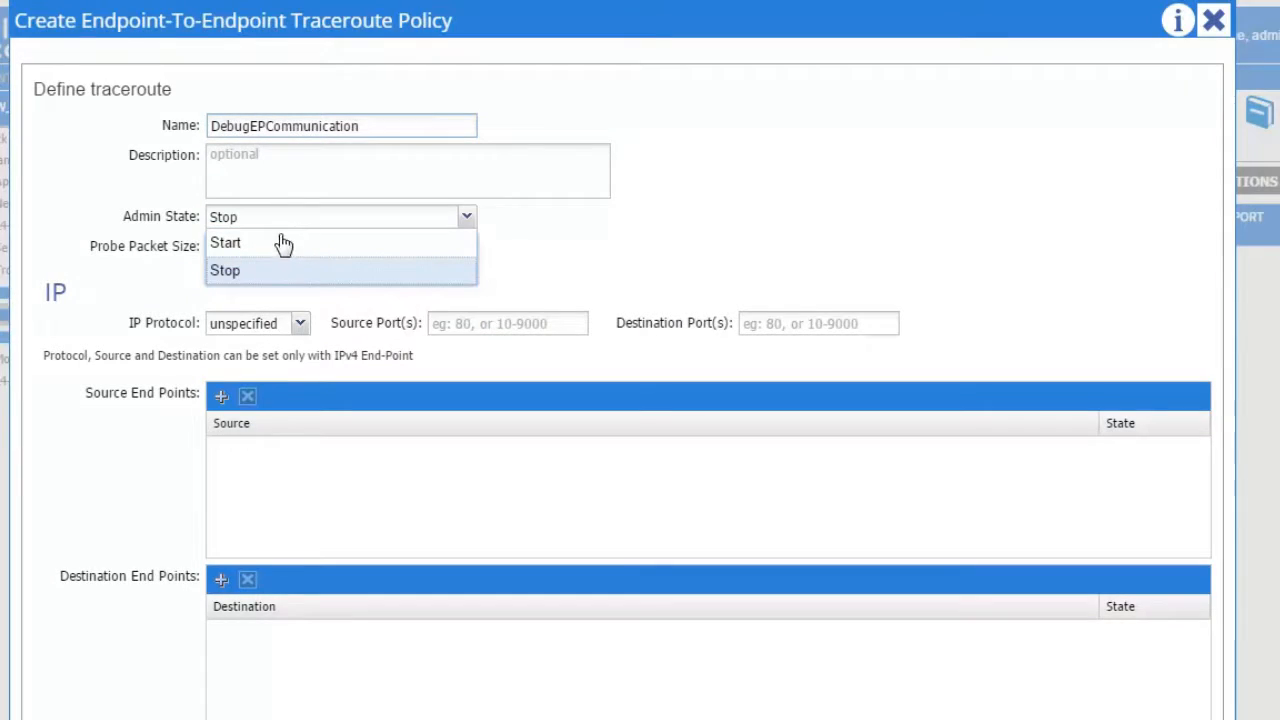
left_click(280, 245)
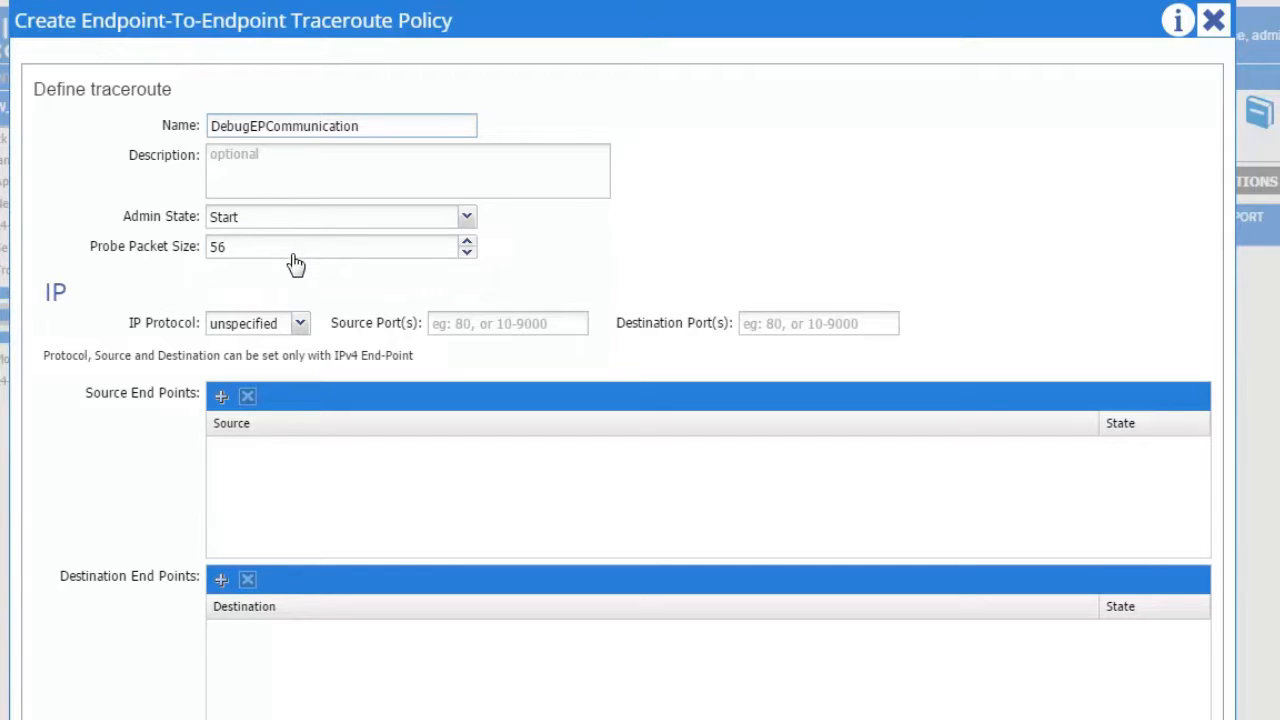
left_click(300, 324)
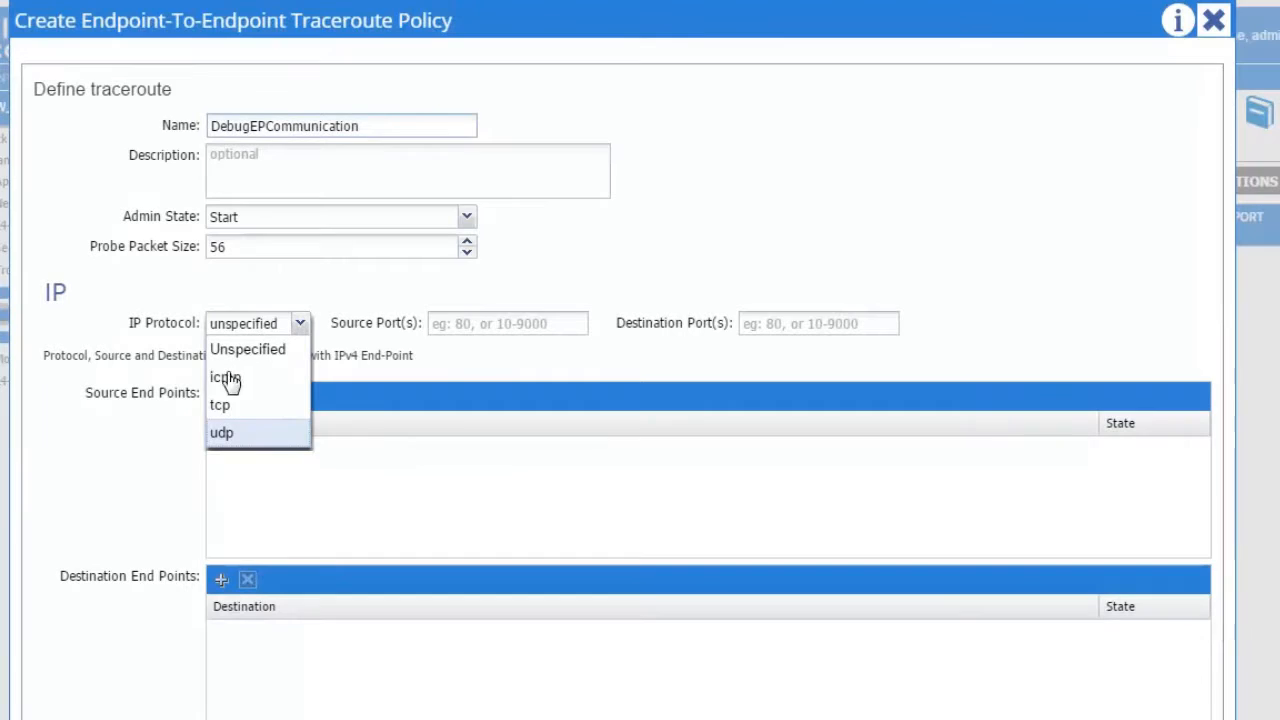
left_click(222, 432)
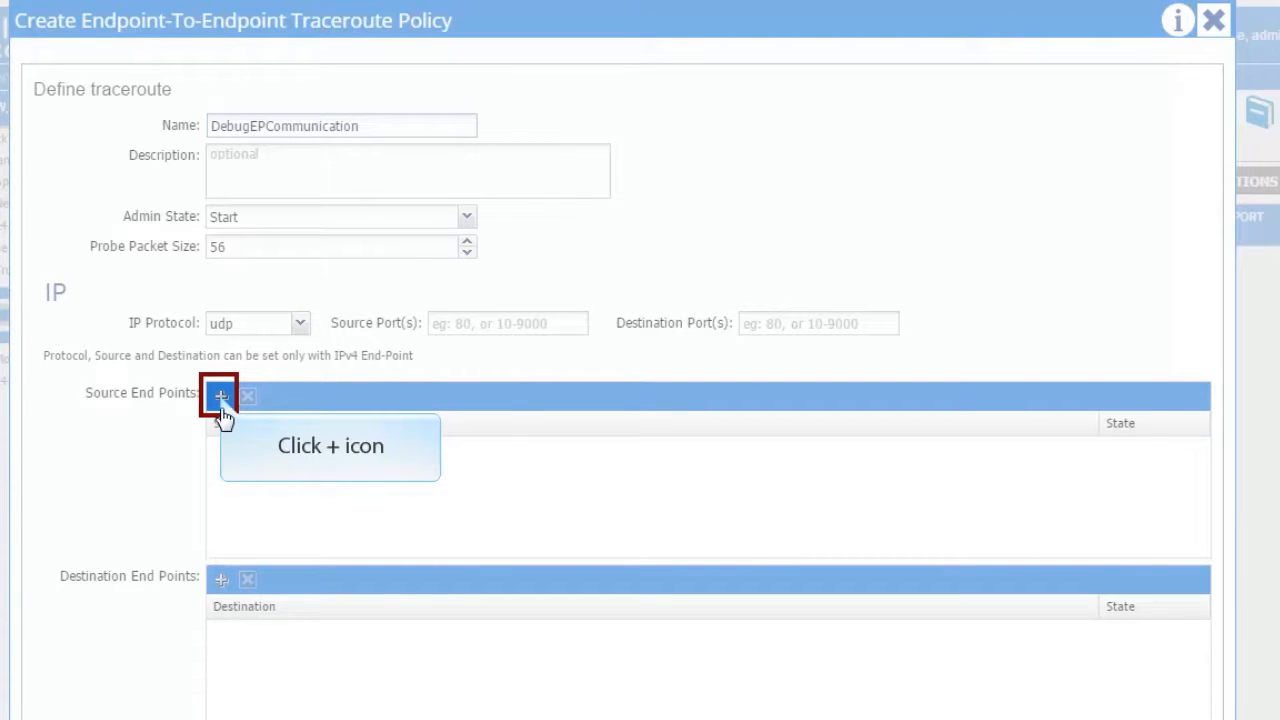
Step: Add source endpoint tsw0AP0/tsw0ctx0BD0epg, 43:8D:BC:C4:00:00, IP 10.193.102.13
left_click(222, 400)
left_click(308, 446)
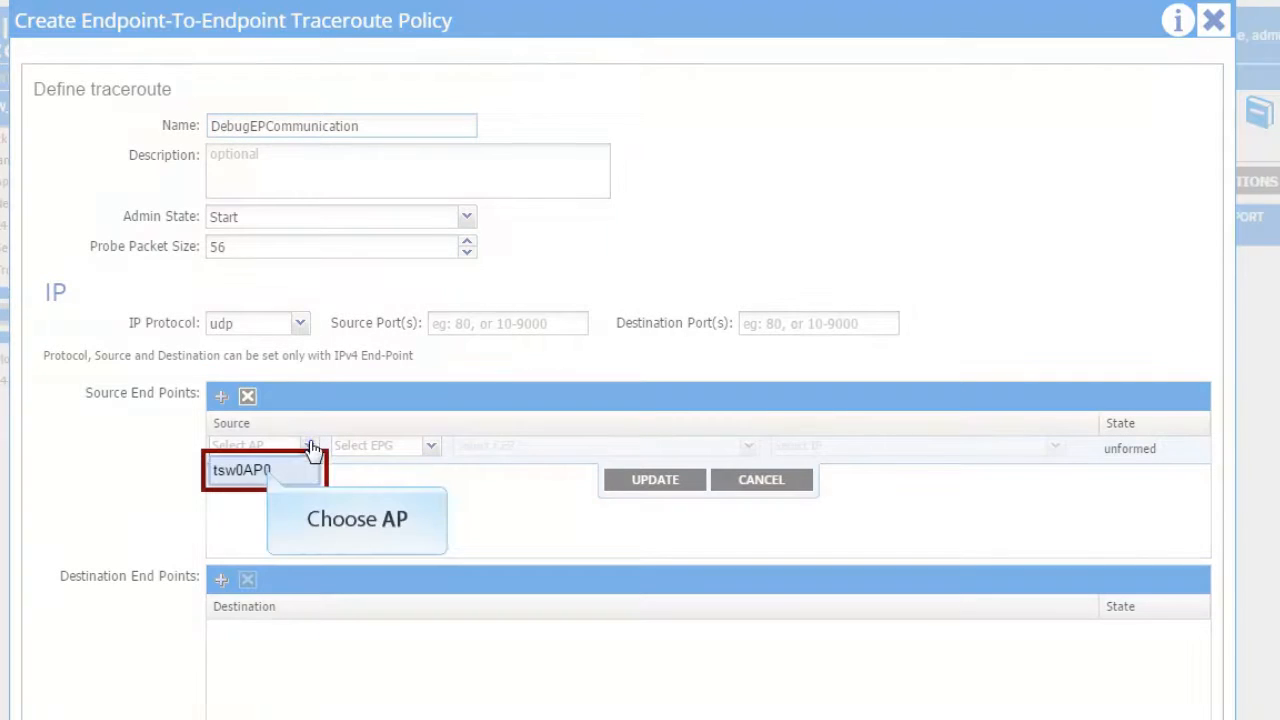
left_click(270, 477)
left_click(430, 446)
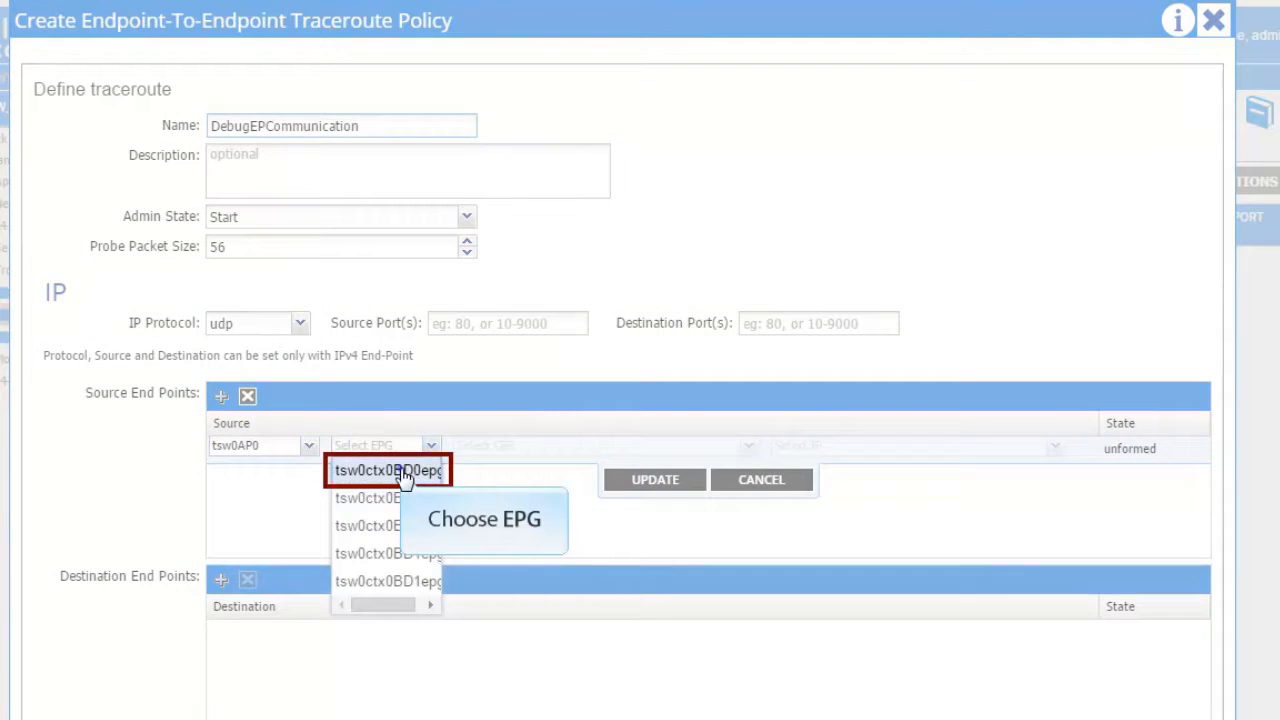
left_click(402, 468)
left_click(748, 446)
left_click(500, 478)
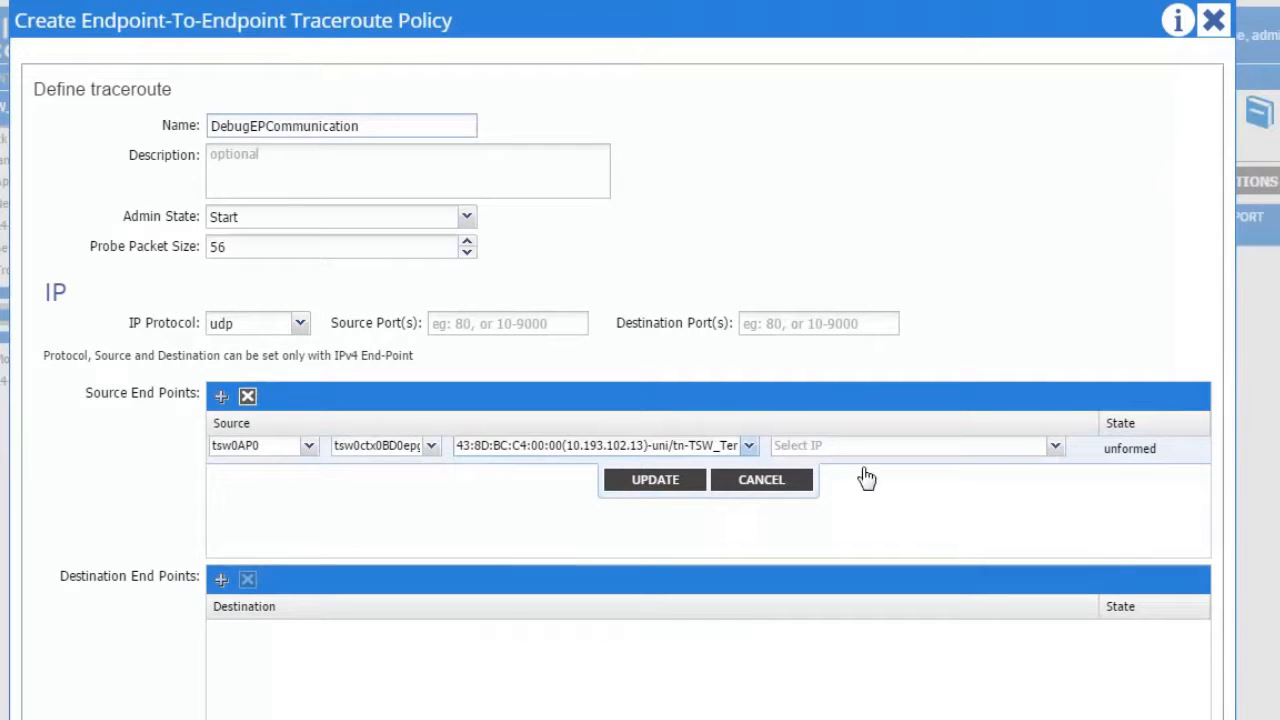
left_click(1055, 446)
left_click(832, 500)
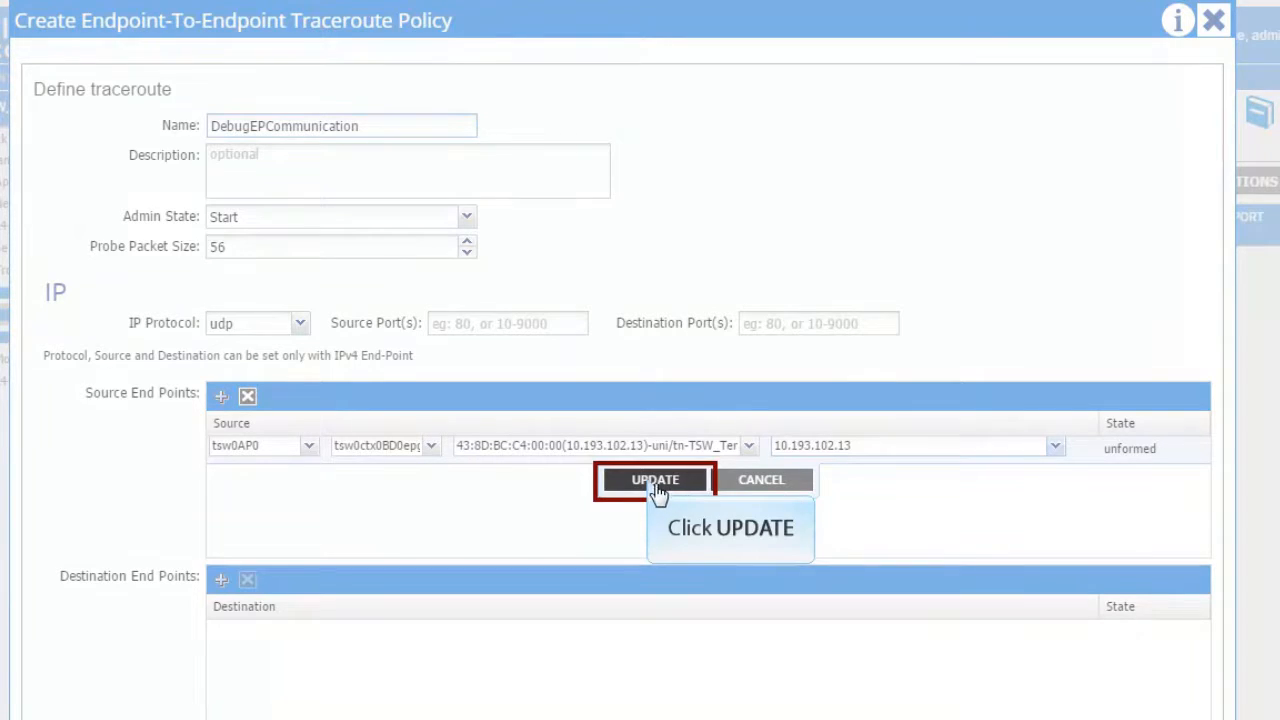
left_click(652, 482)
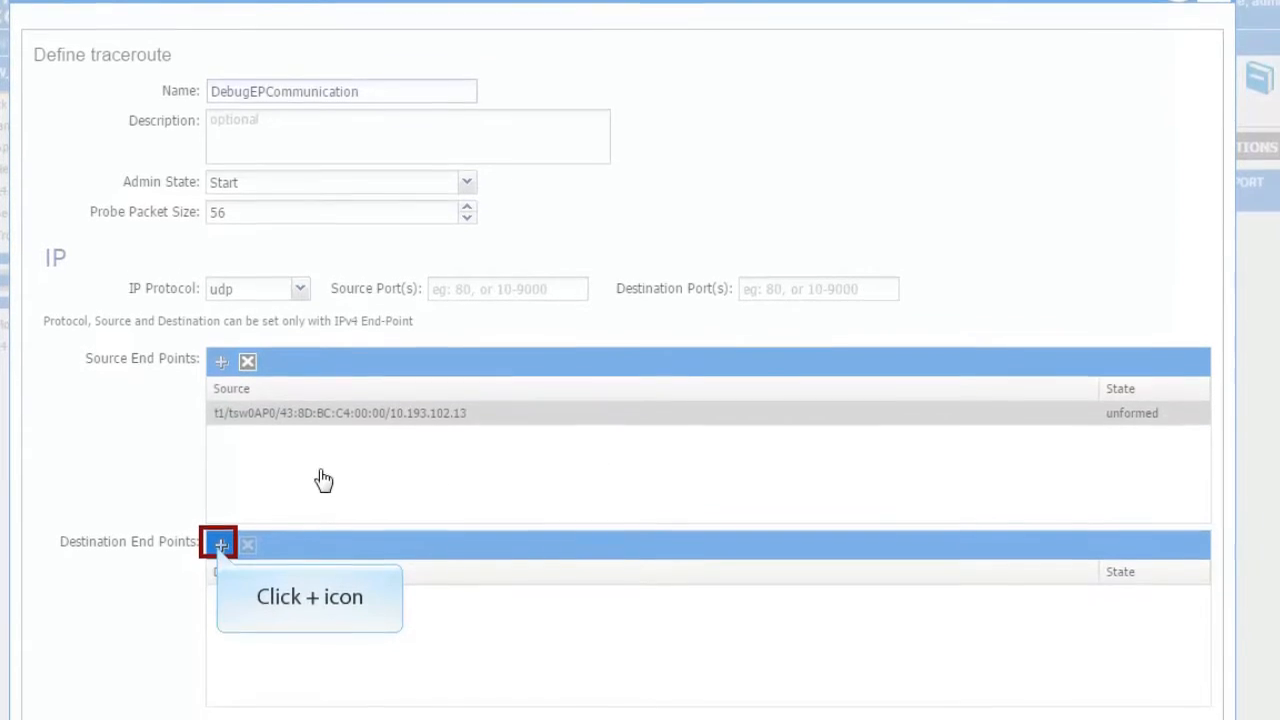
Step: Add destination endpoint tsw0AP0/tsw0ctx0BD0epg1, 43:AD:BC:C4:00:00, IP 10.193.102.15, and submit the policy
left_click(221, 579)
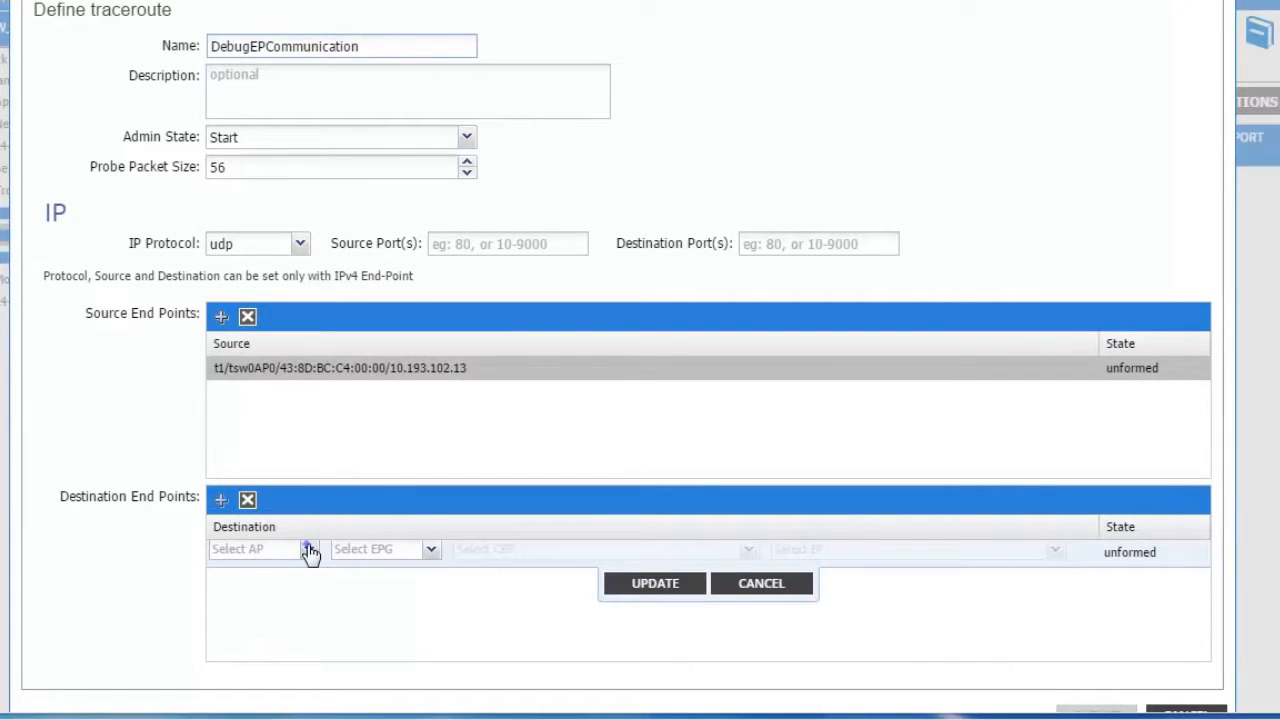
left_click(309, 549)
left_click(265, 585)
left_click(429, 553)
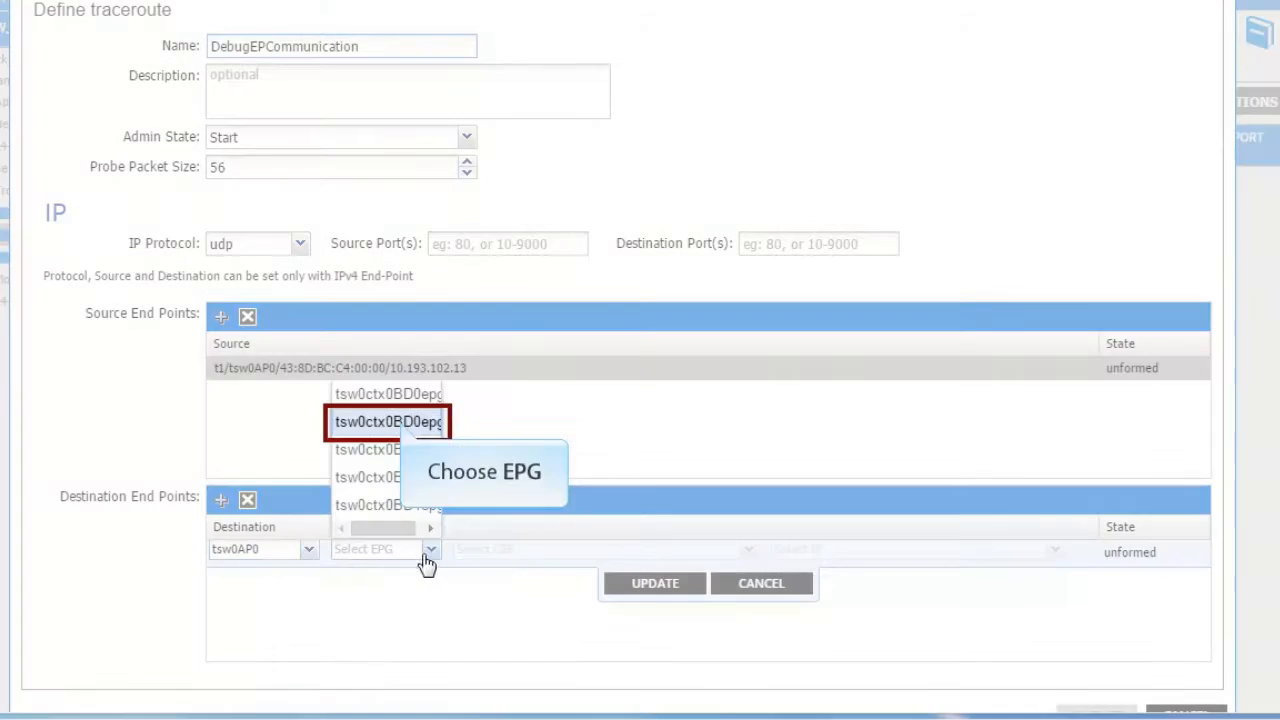
left_click(421, 421)
left_click(484, 557)
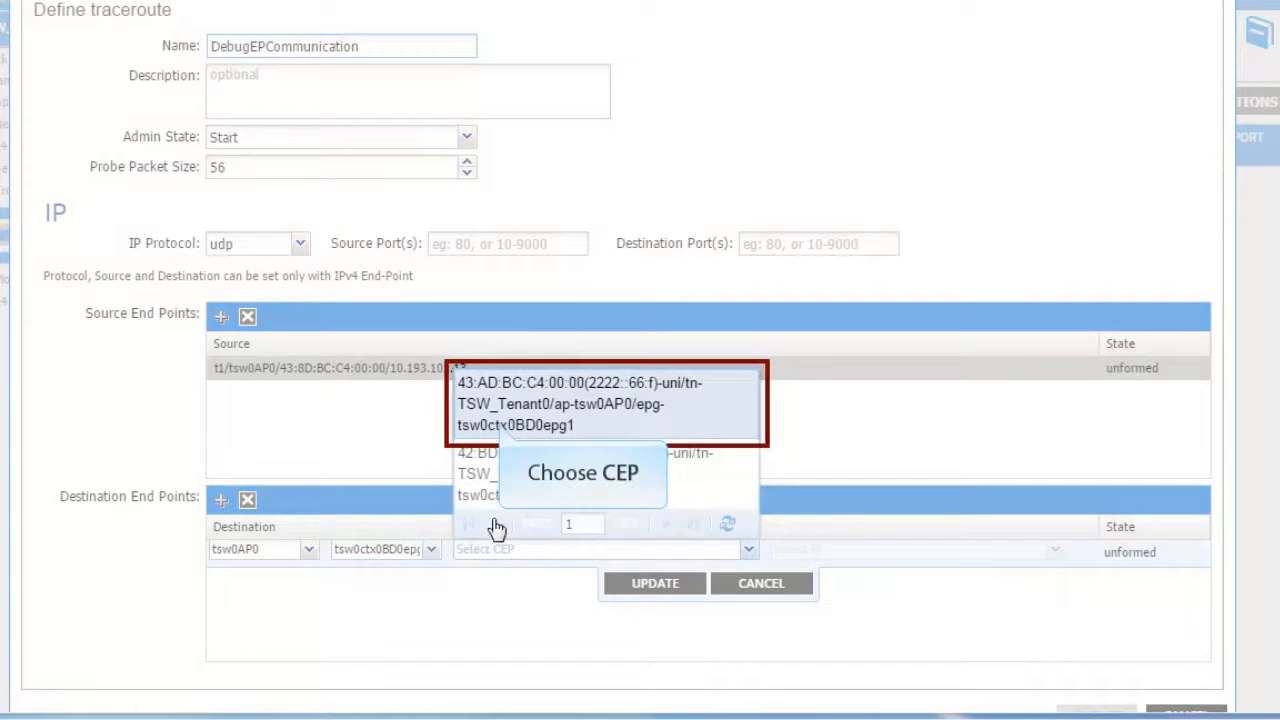
left_click(504, 432)
left_click(906, 554)
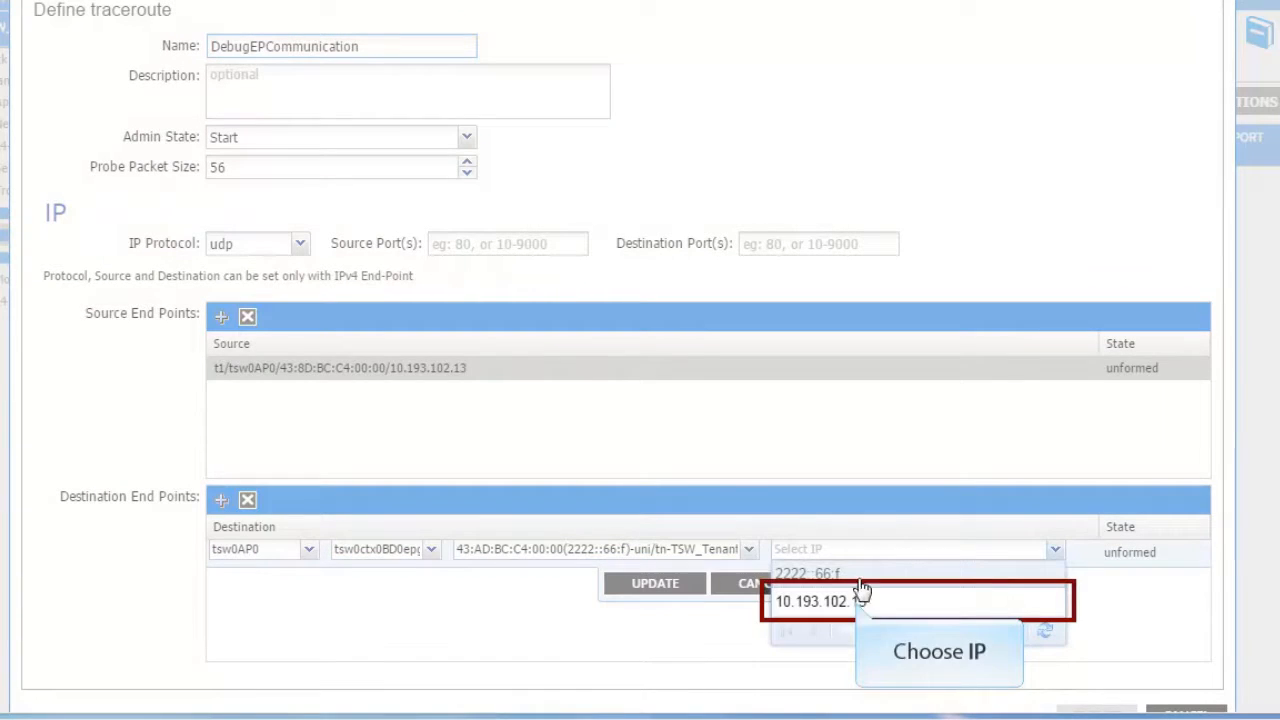
left_click(860, 594)
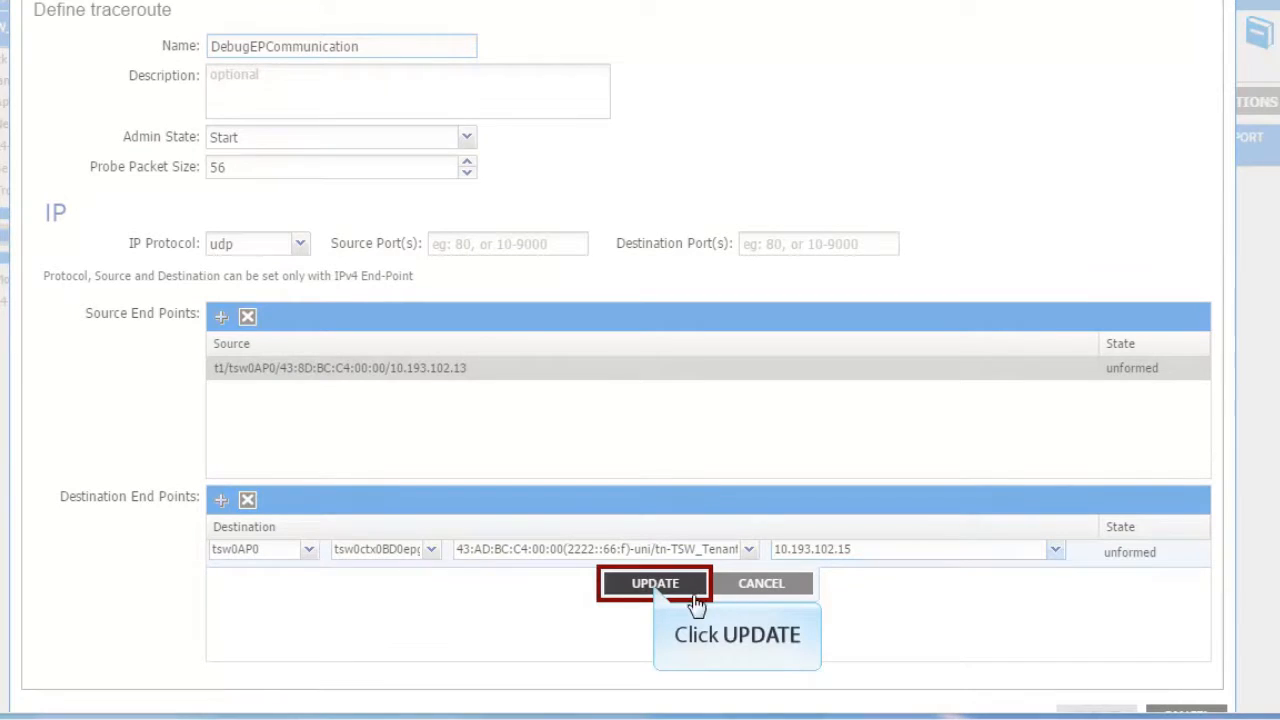
left_click(655, 588)
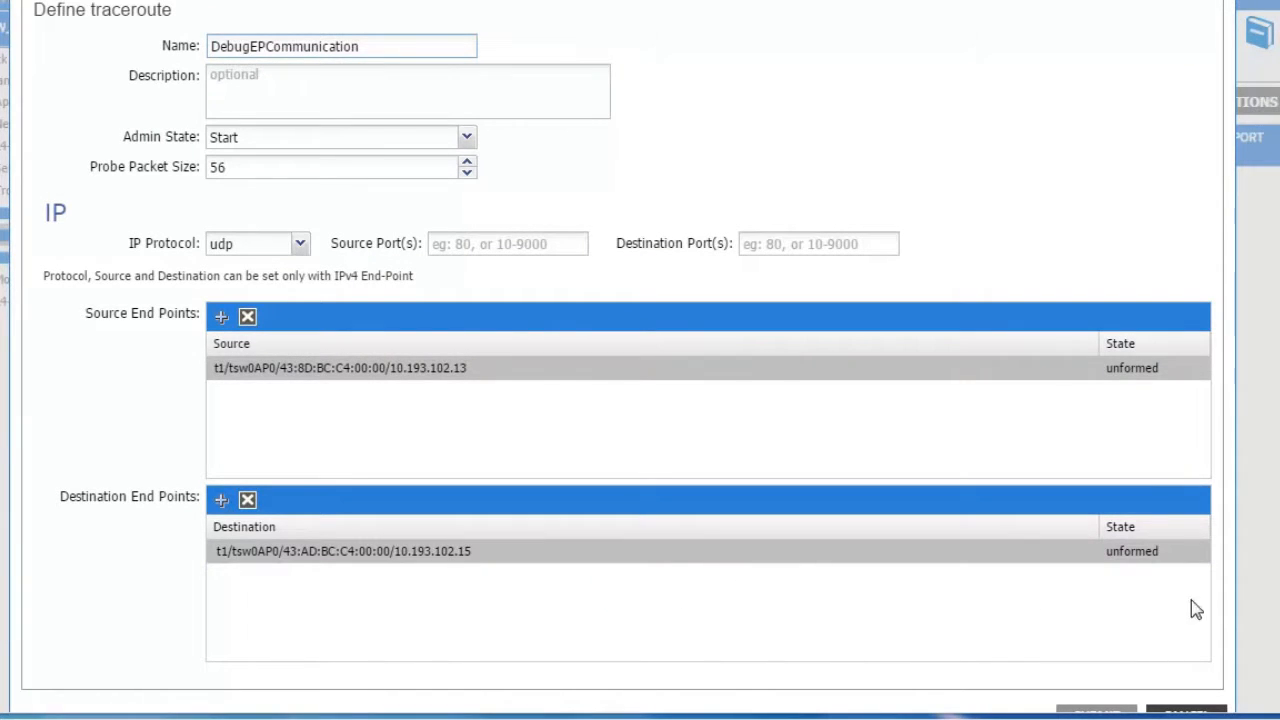
scroll(640, 360, "down", 1)
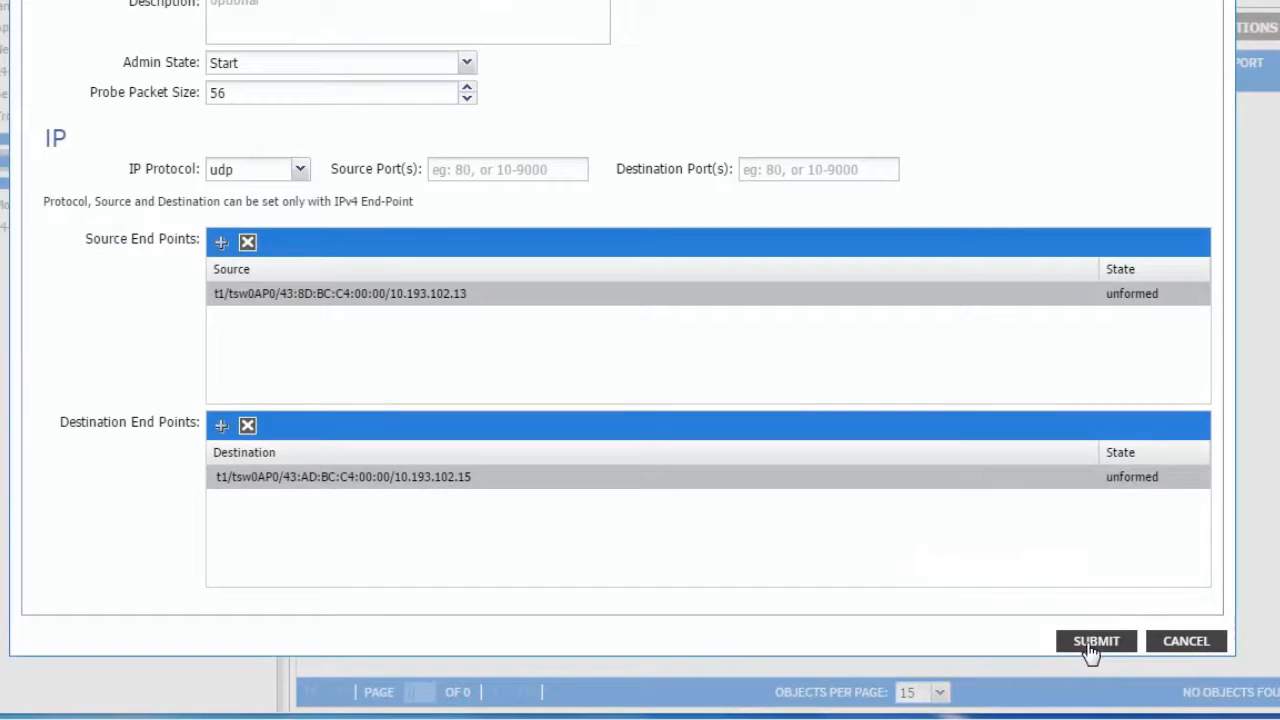
left_click(1087, 646)
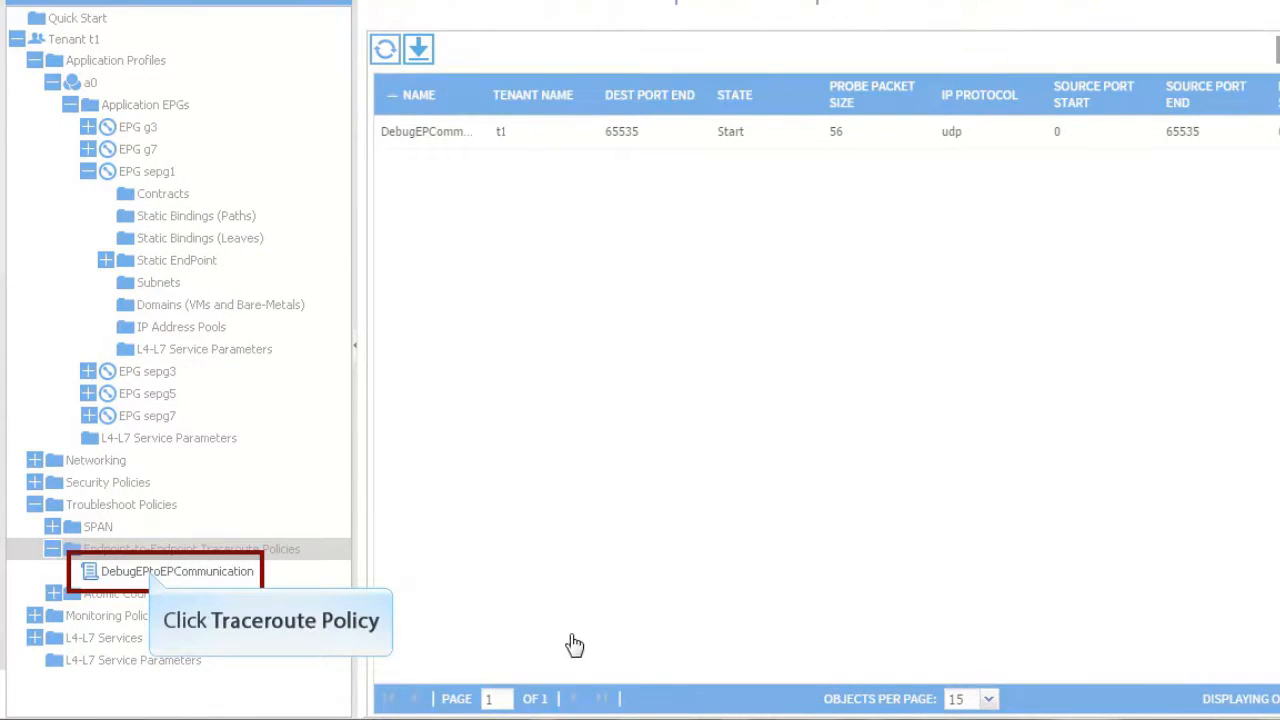
Step: Show DebugEPtoEPCommunication's operational traceroute results for its source end point
left_click(152, 578)
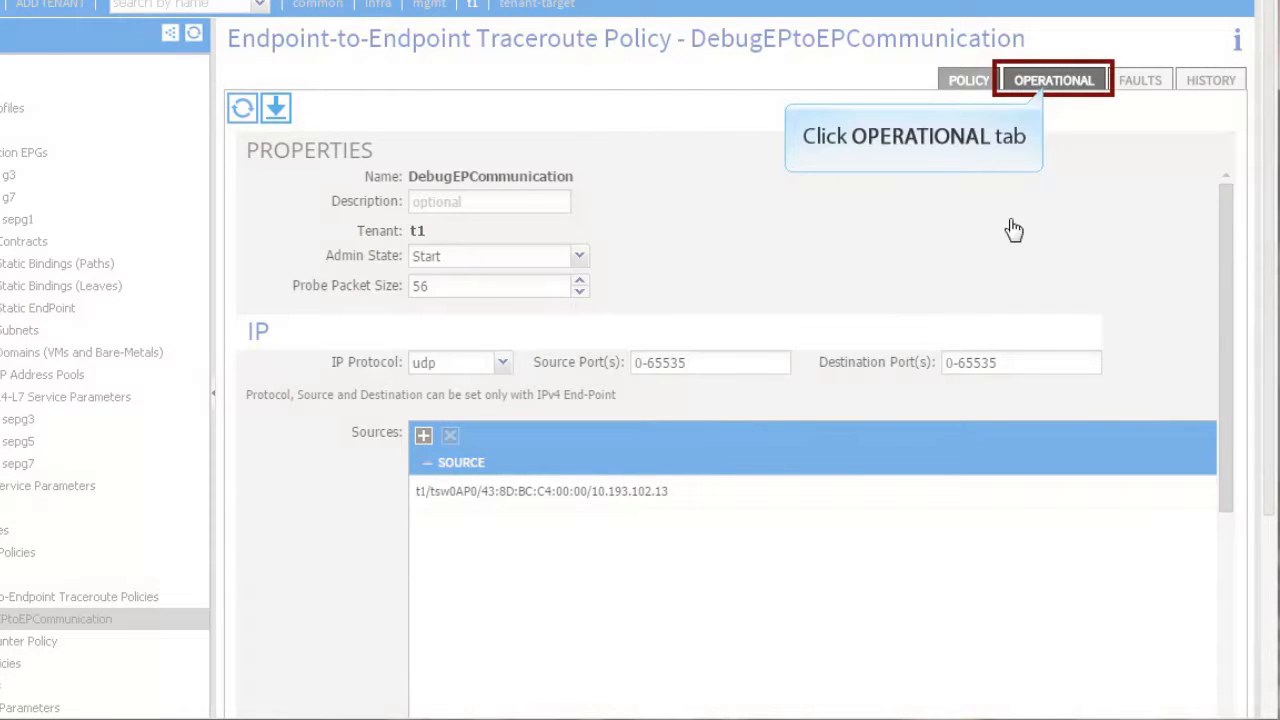
left_click(1039, 88)
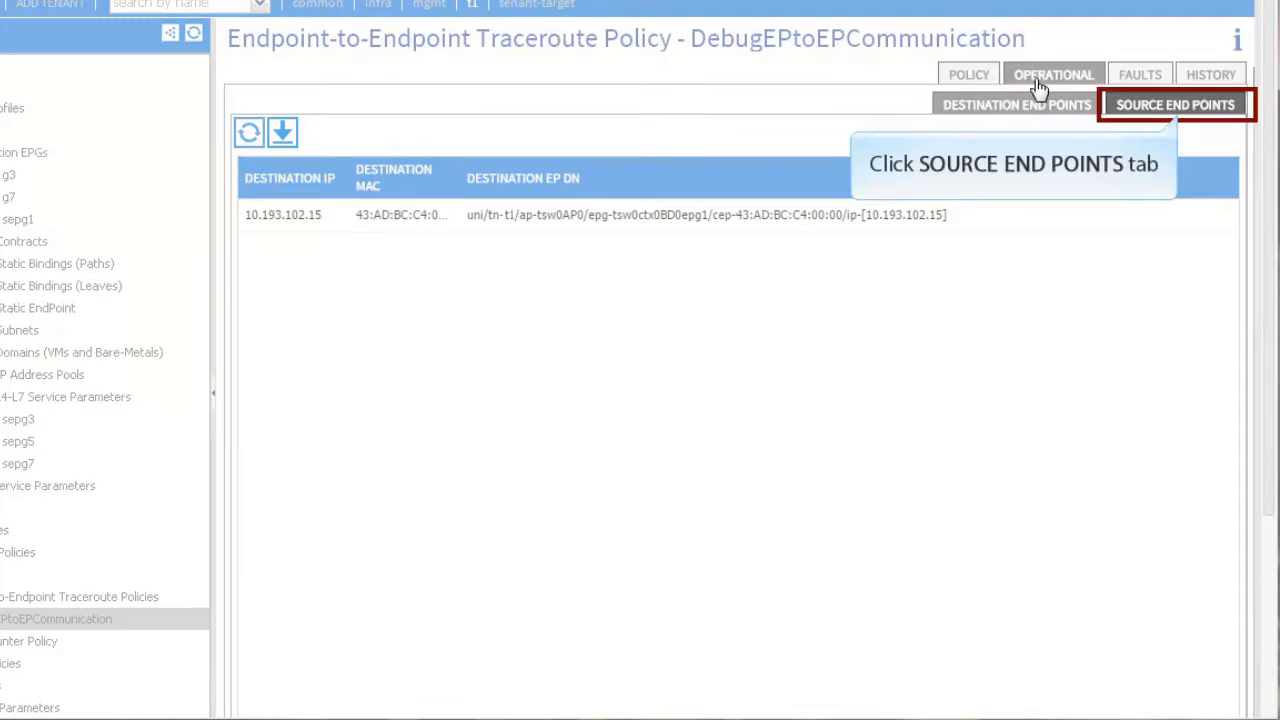
left_click(1174, 108)
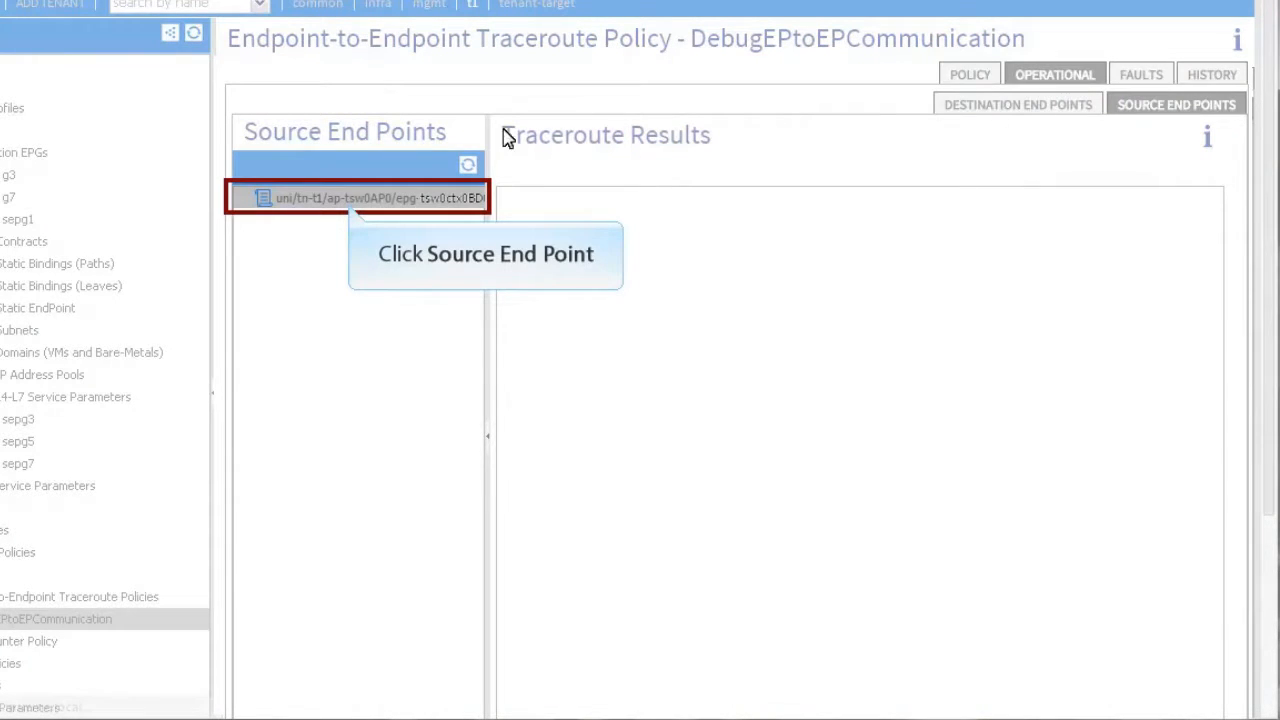
left_click(341, 199)
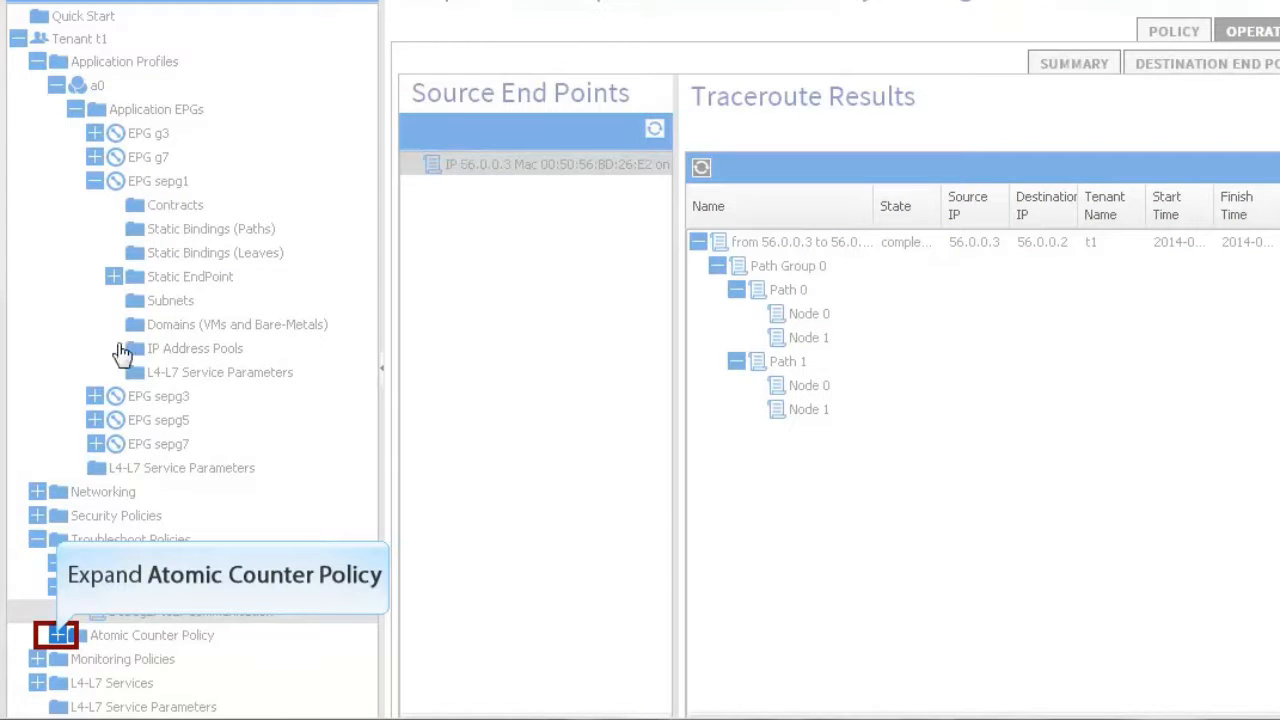
Step: Expand Atomic Counter Policy, begin adding an EP to EP source, then switch to Tenants
left_click(57, 635)
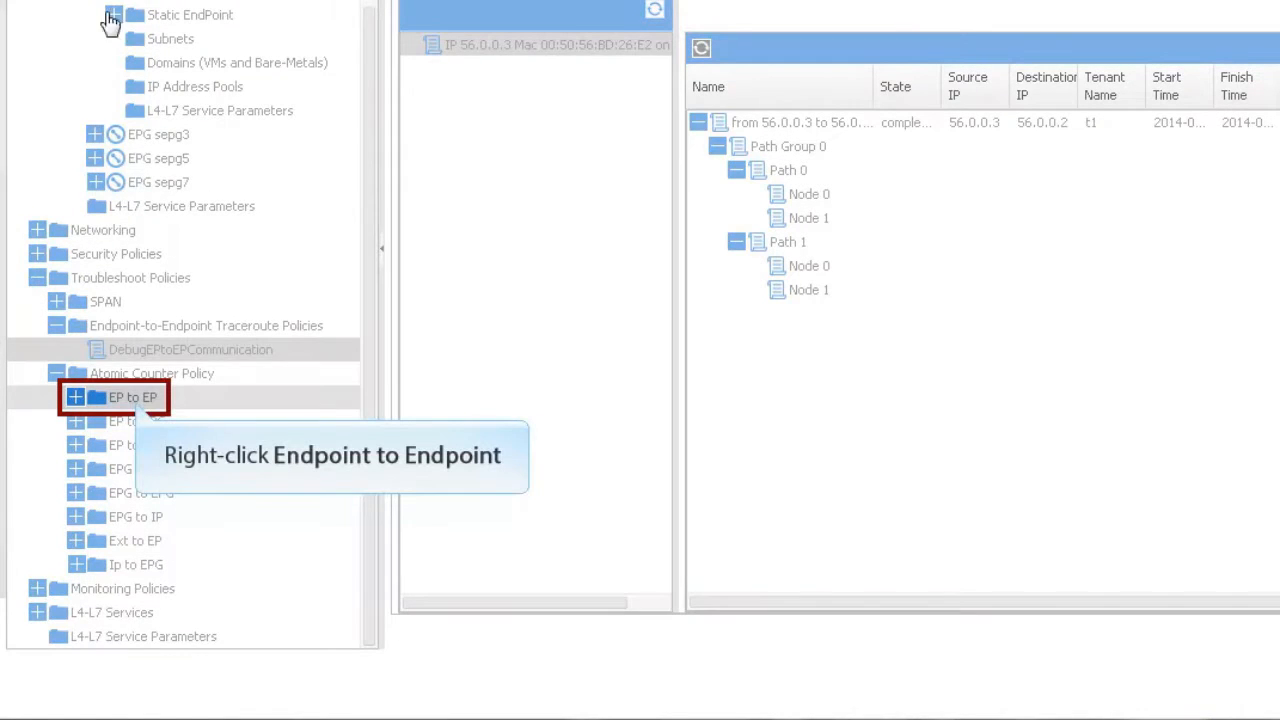
right_click(135, 400)
left_click(193, 428)
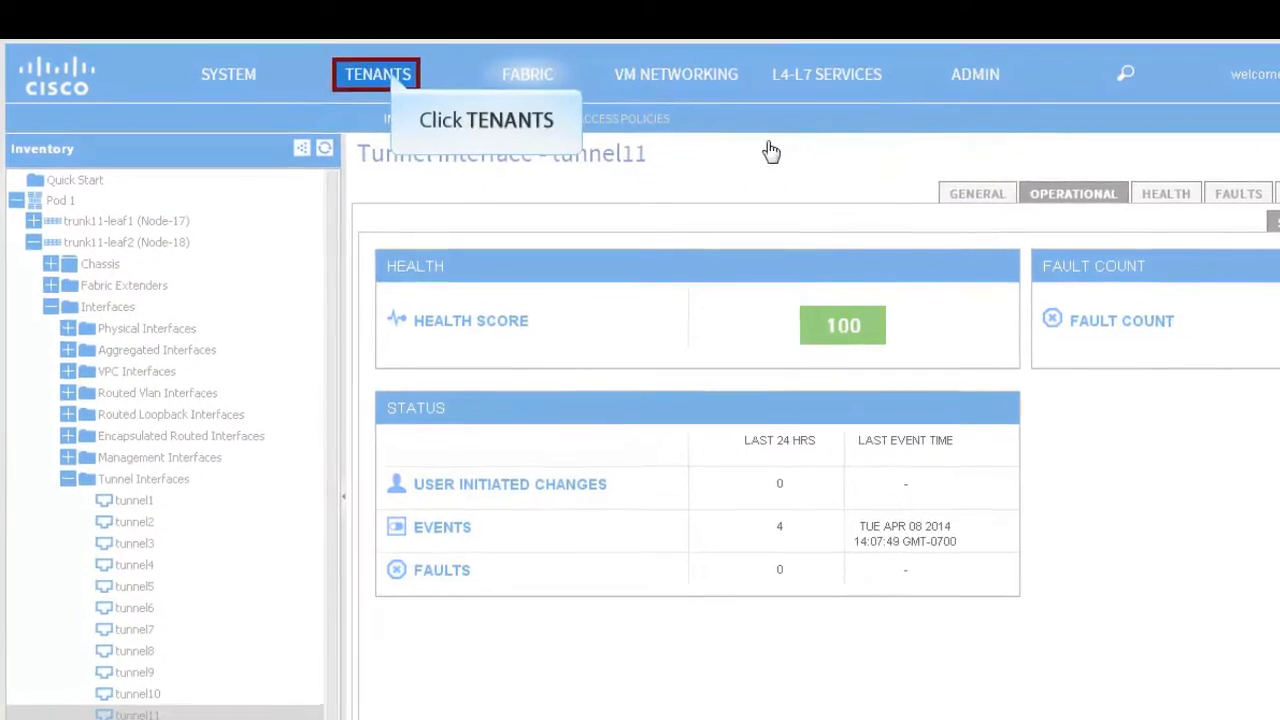
left_click(428, 86)
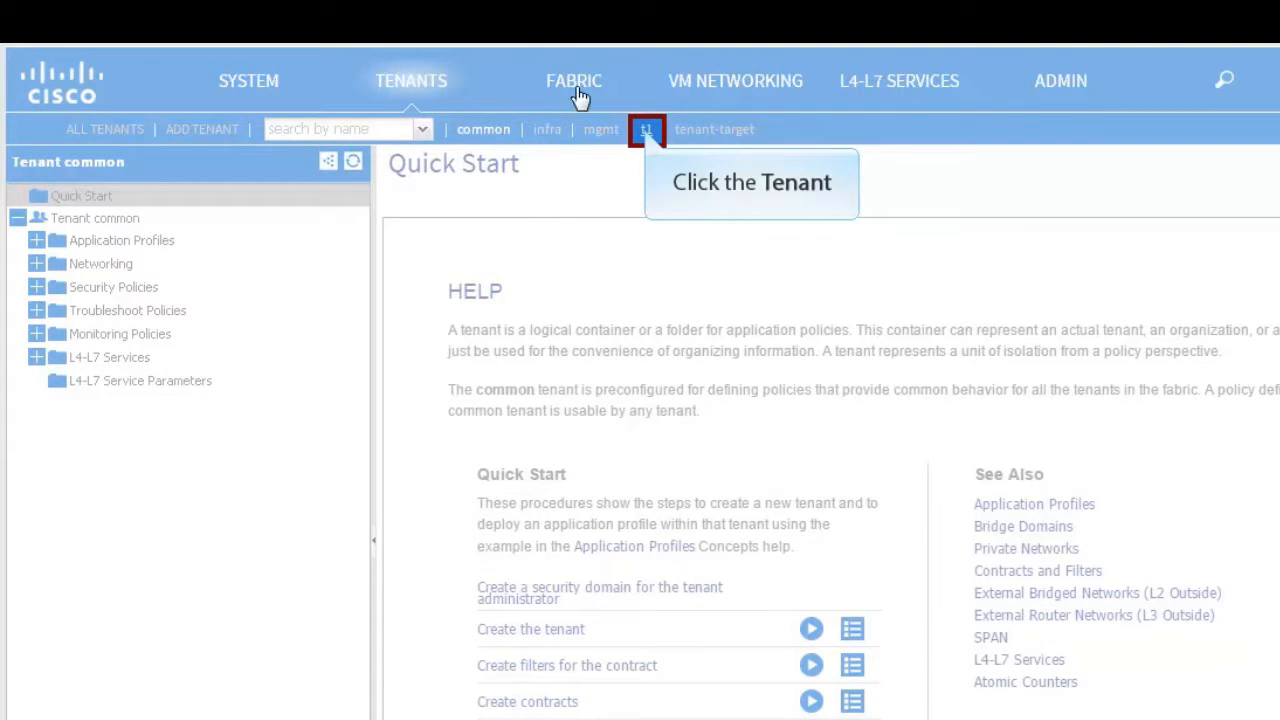
Step: Under tenant t1's SPAN policies, create a SPAN destination group named Tent1Spandest
left_click(647, 134)
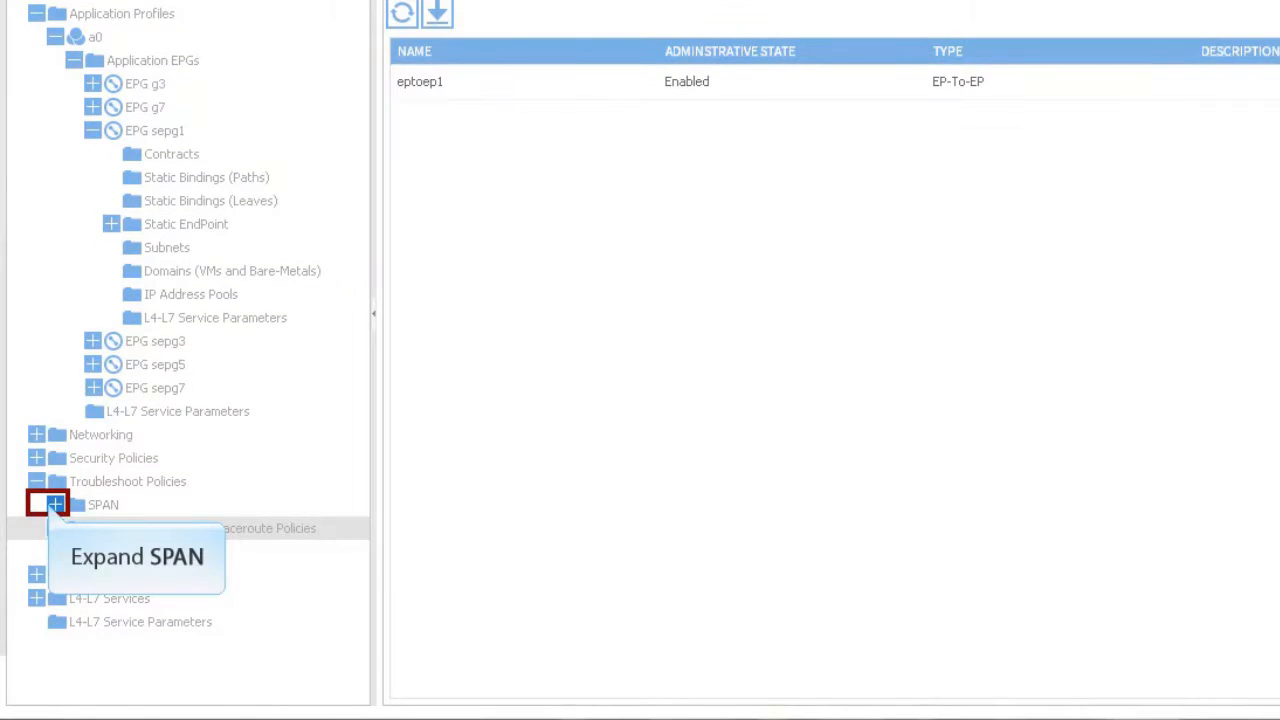
left_click(54, 505)
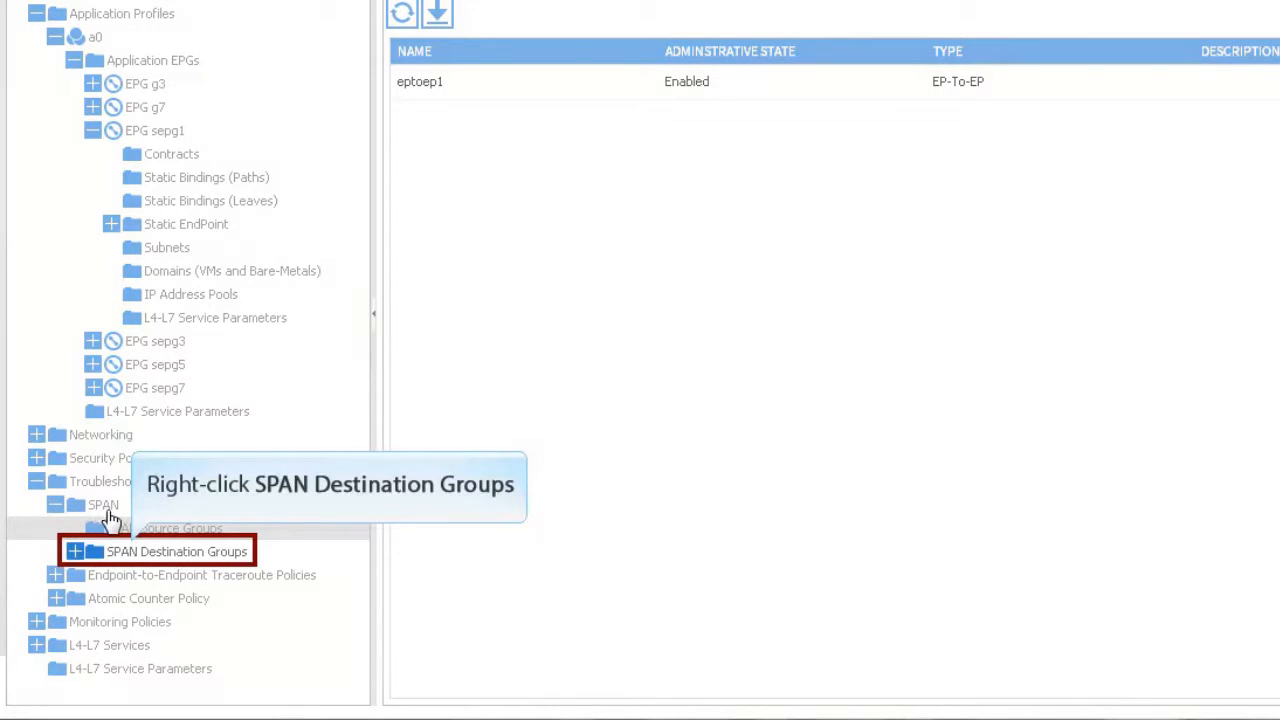
right_click(140, 553)
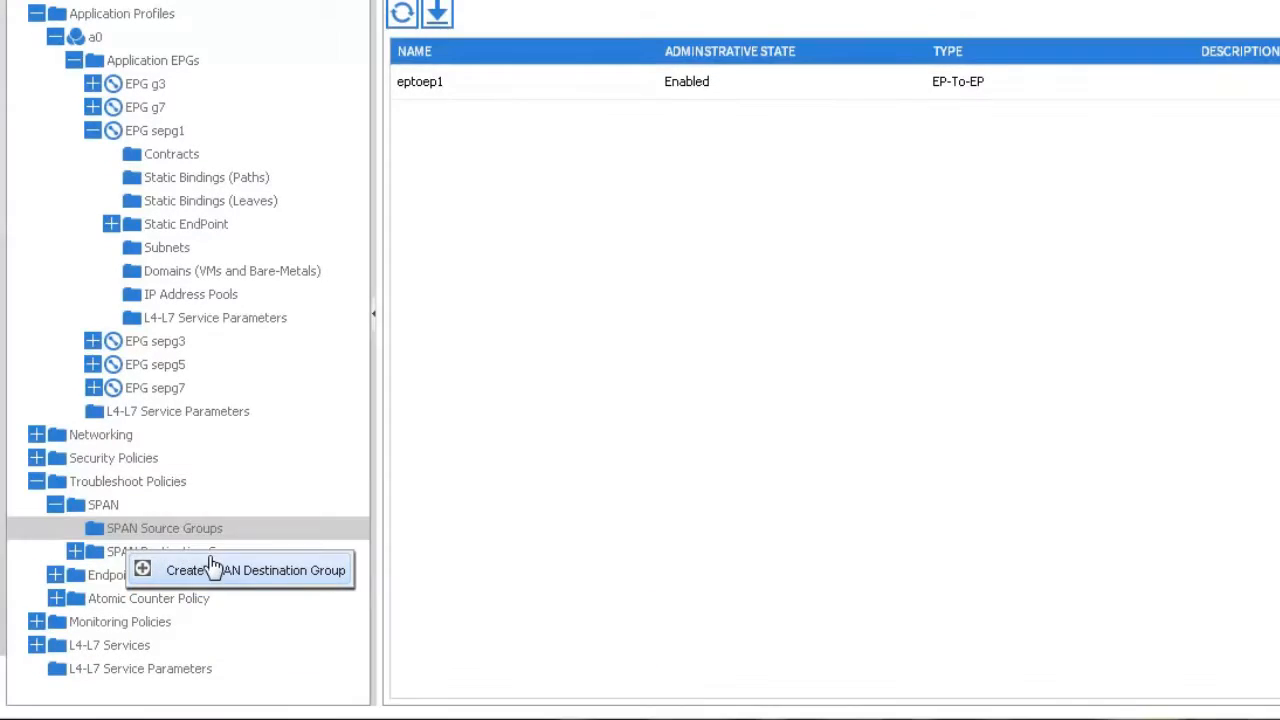
left_click(217, 572)
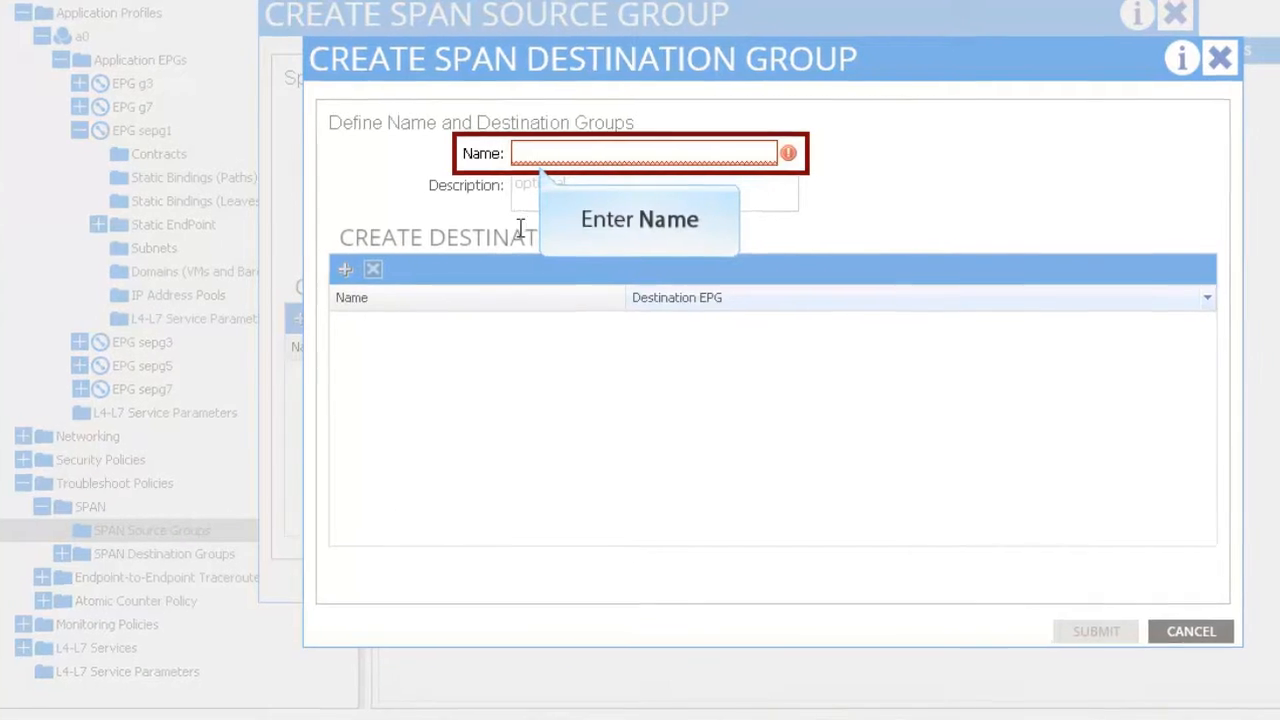
left_click(534, 150)
type("Ten-T0")
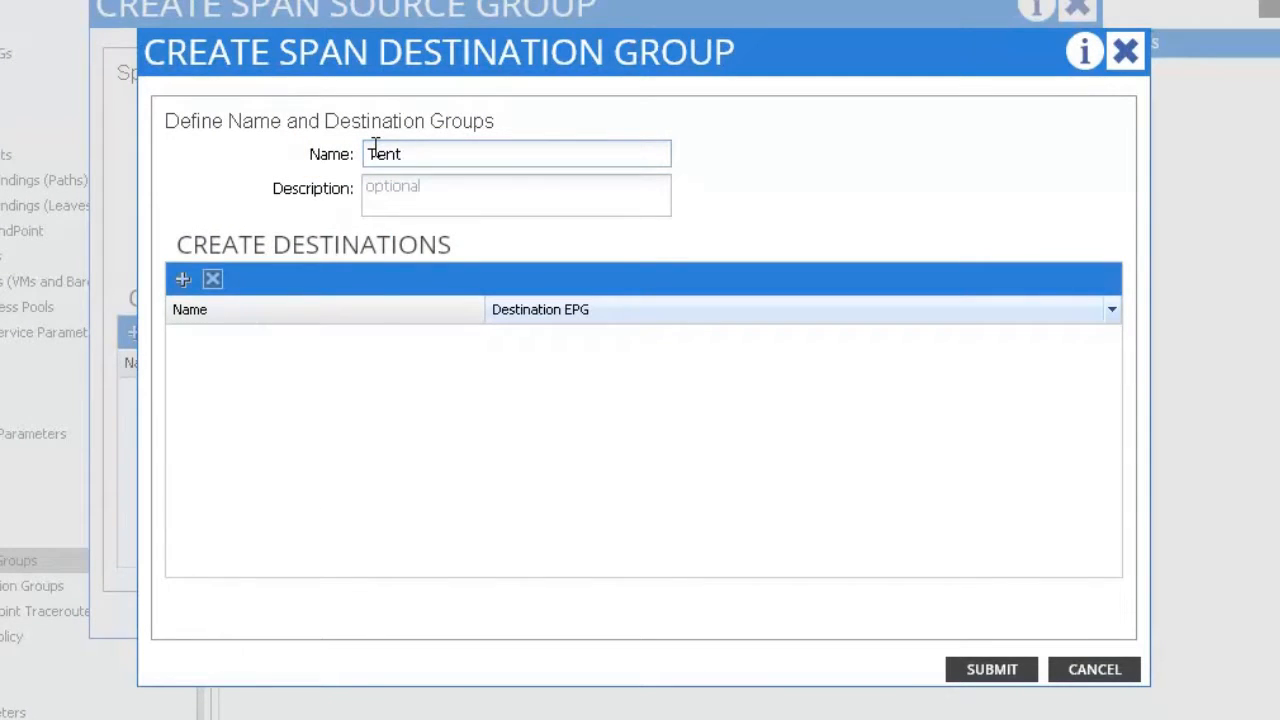
type("1Spandest")
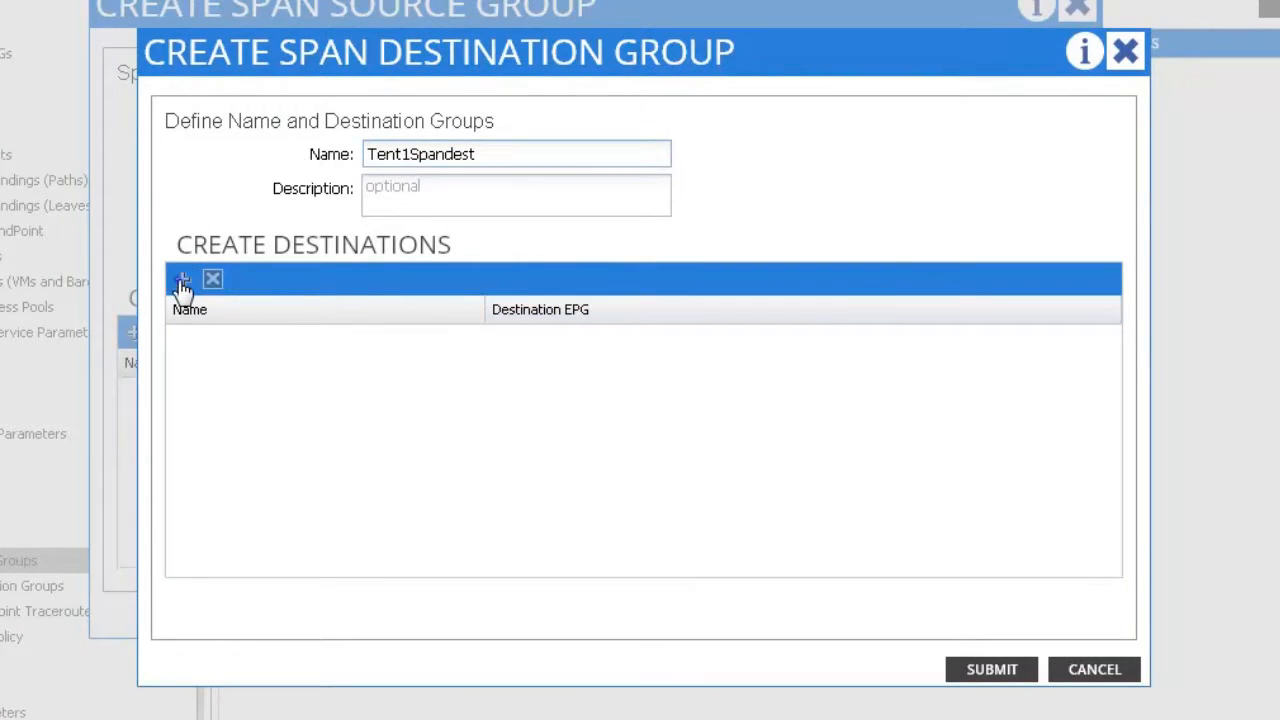
Step: Add destination spandest targeting EPG sepg1 in tenant t1, application profile a0
left_click(183, 285)
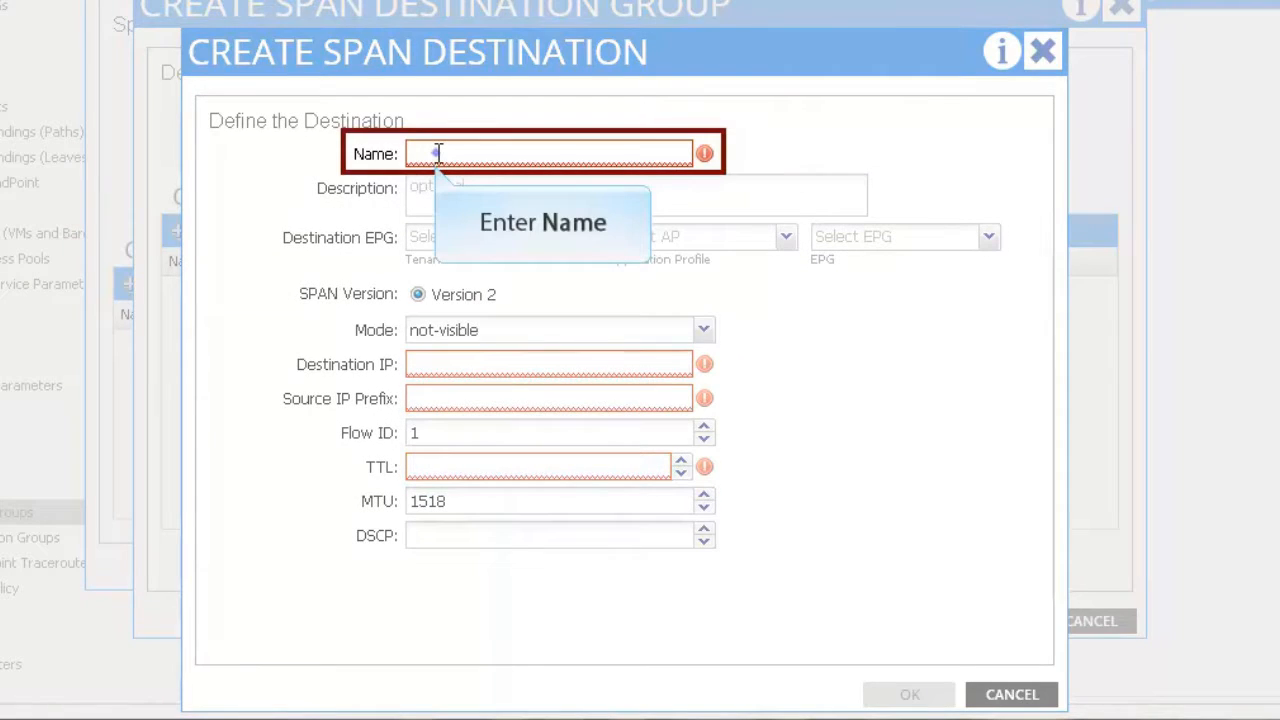
left_click(438, 153)
type("spandest")
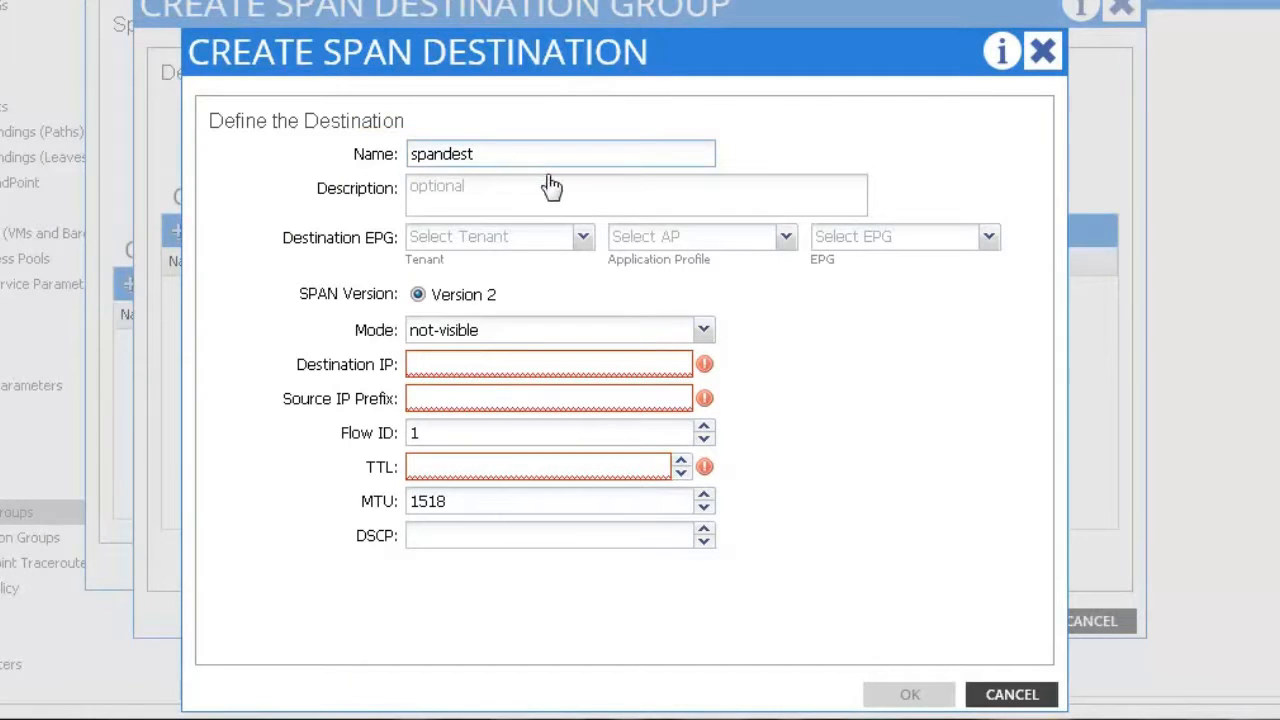
left_click(582, 237)
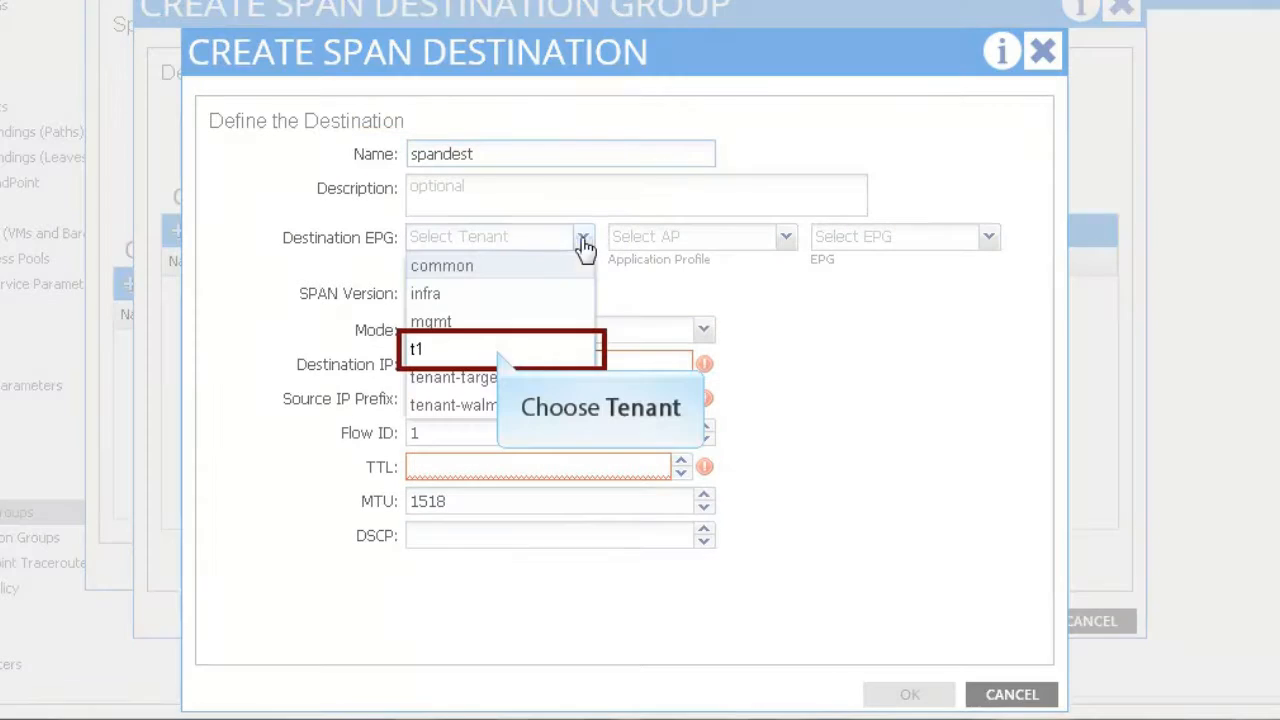
left_click(502, 350)
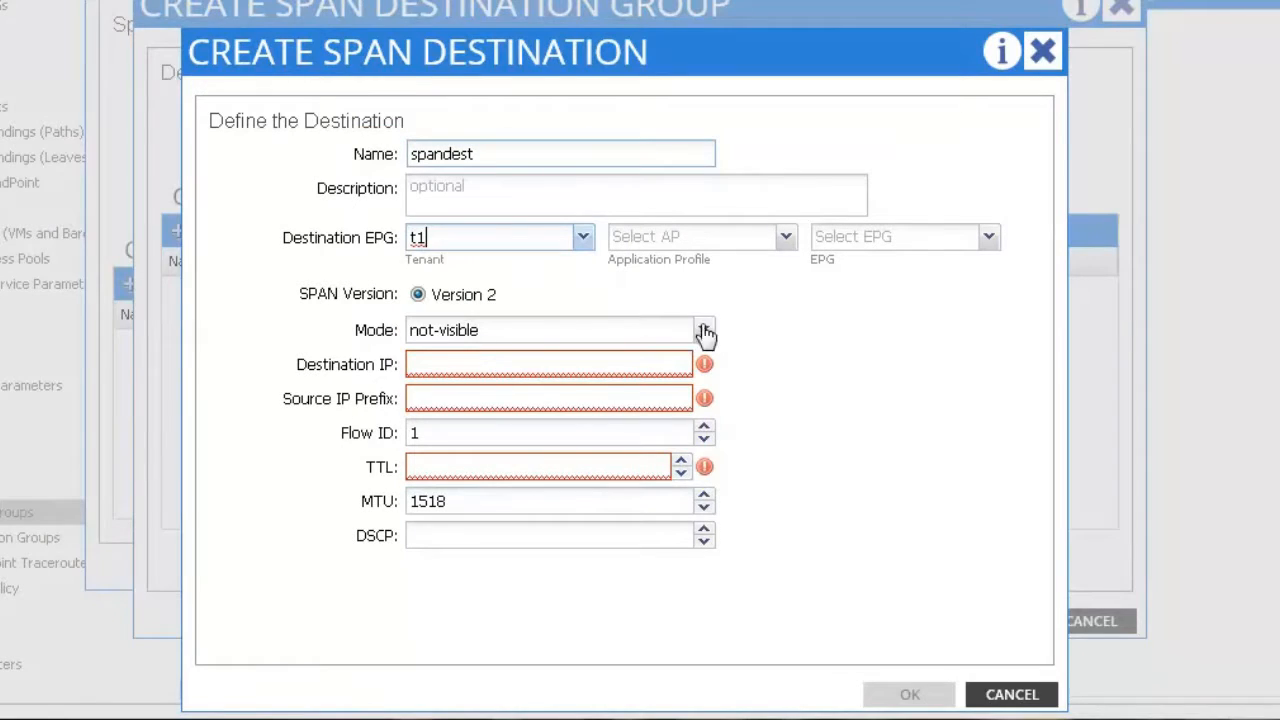
left_click(786, 240)
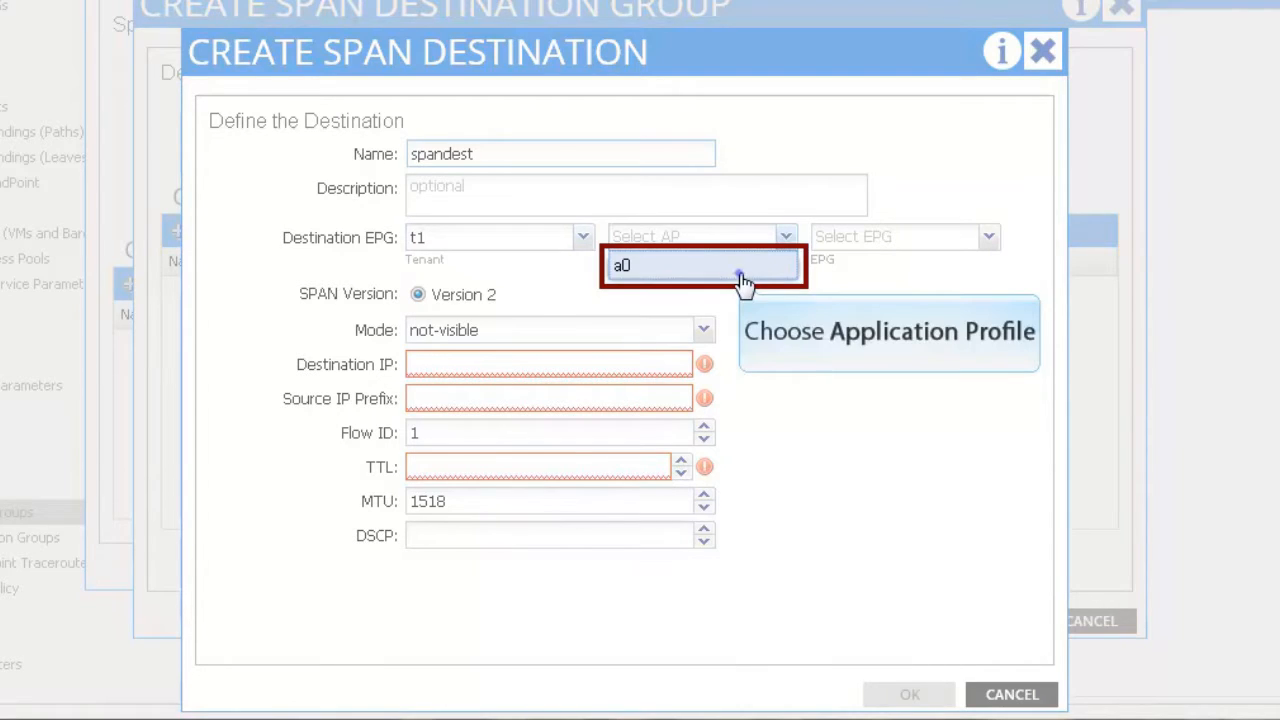
left_click(742, 268)
left_click(995, 242)
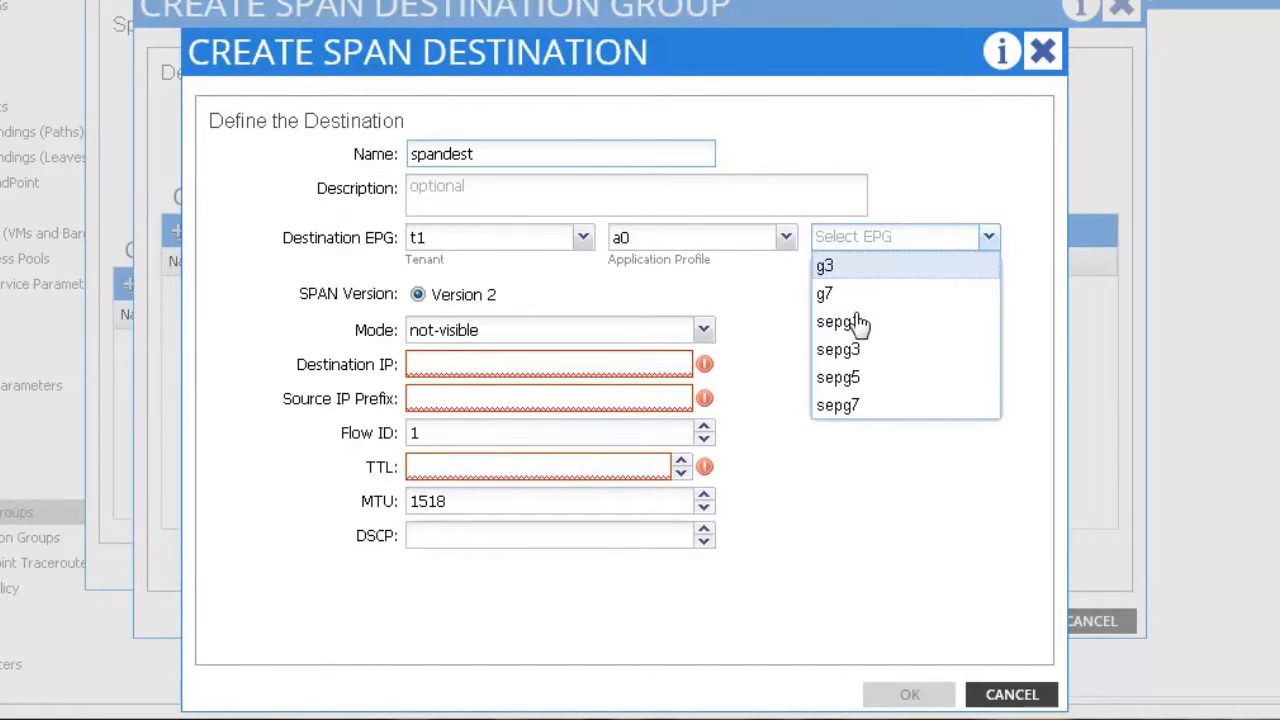
left_click(856, 324)
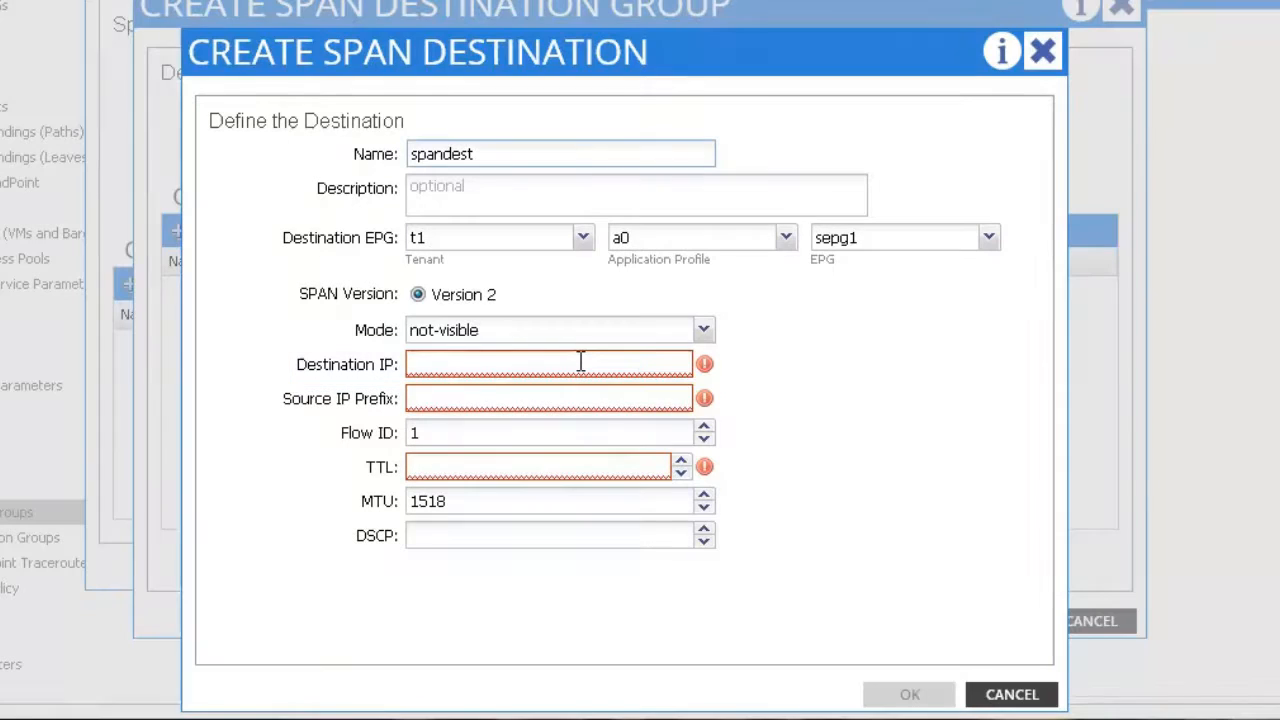
Step: Set destination IP 56.0.0.5, source prefix 10.0.0.0, Flow ID 4, TTL 4 and DSCP 3
left_click(581, 362)
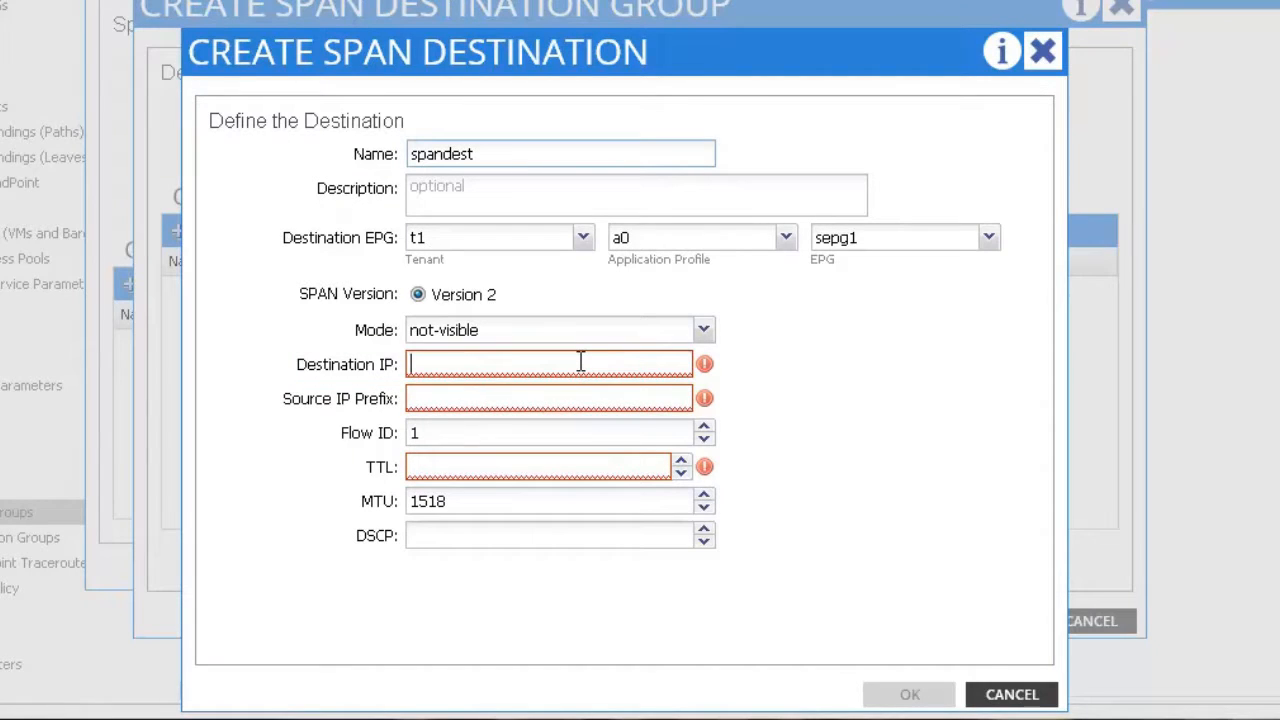
type("56.0.0.5")
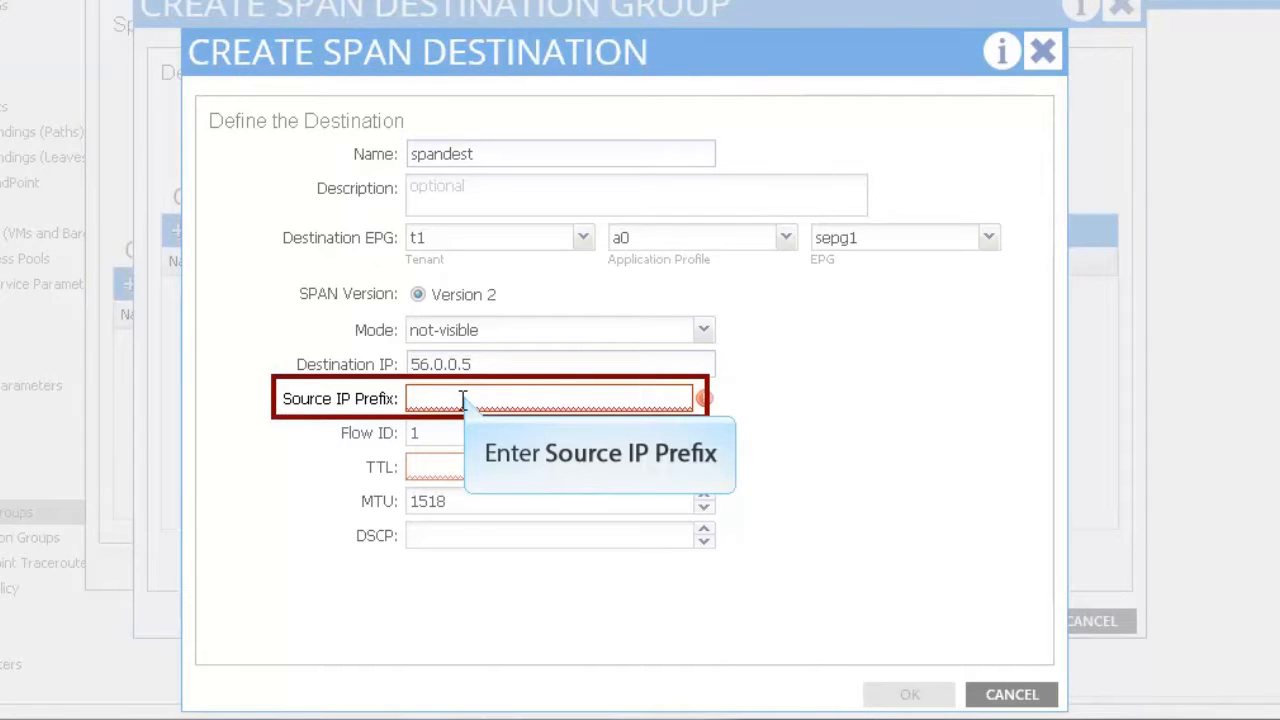
left_click(463, 400)
type("10.0.0.1/2")
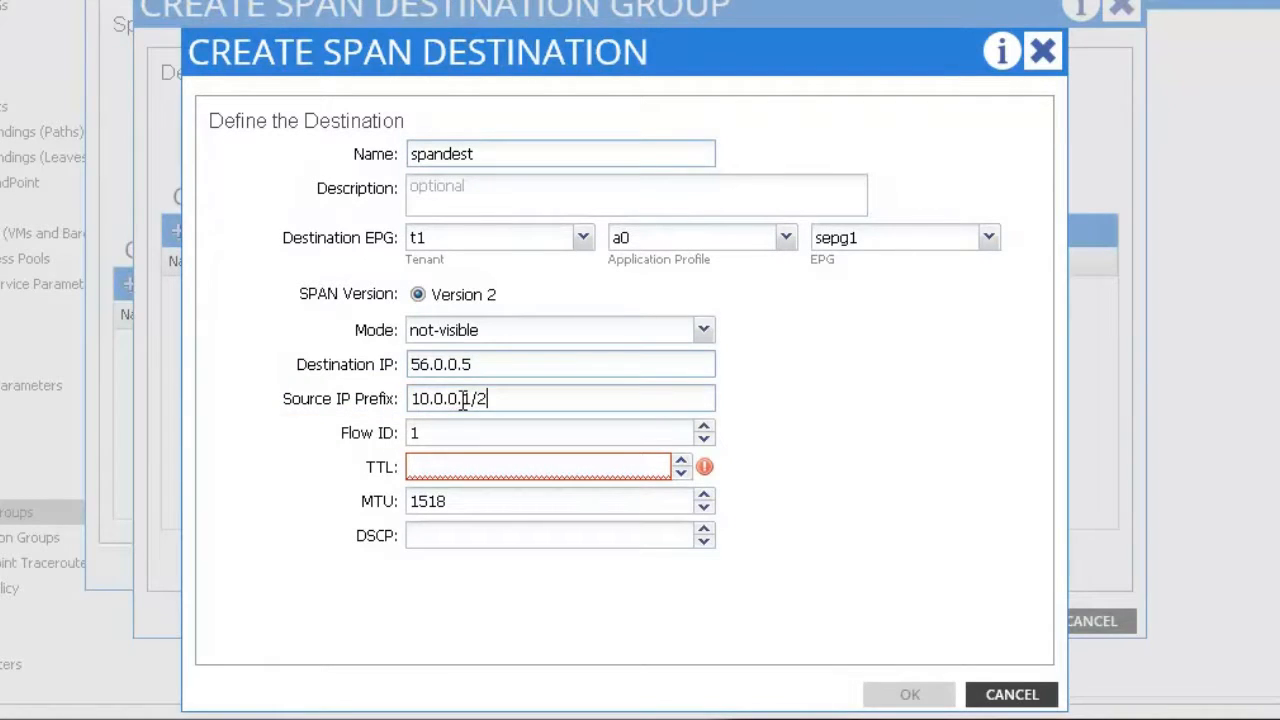
key("BackSpace")
key("BackSpace")
key("BackSpace")
type("0")
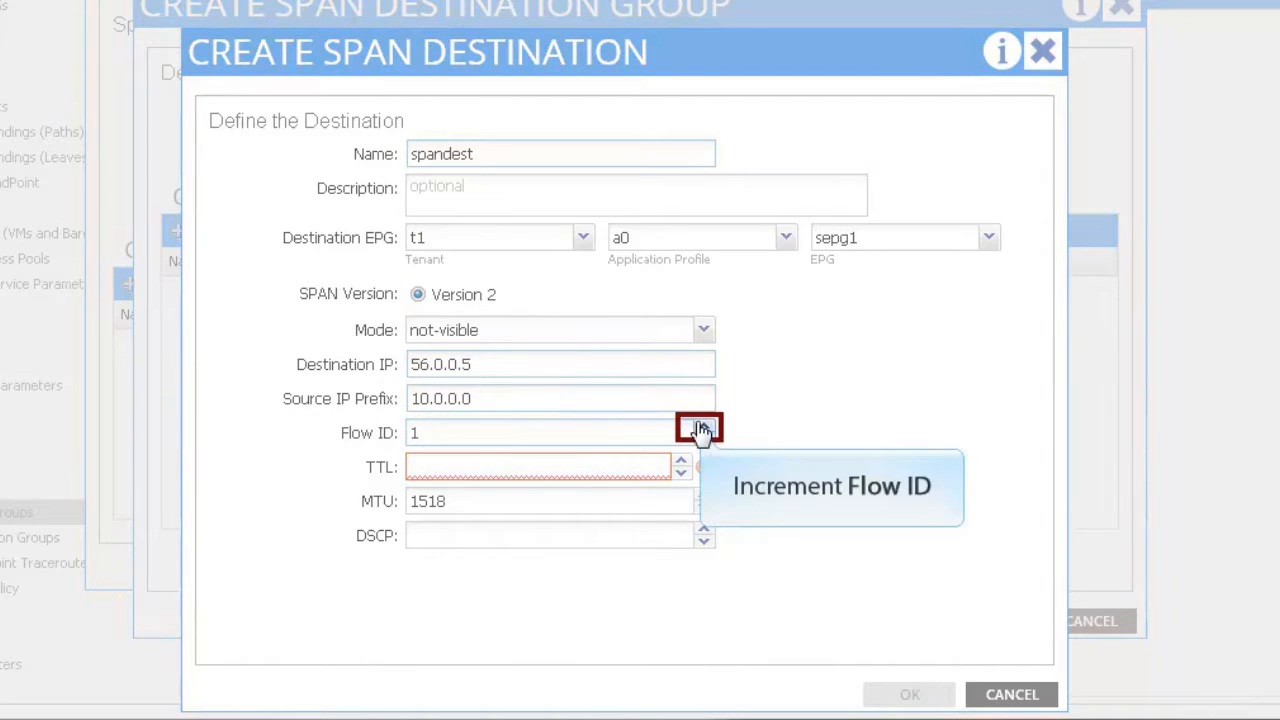
left_click(704, 430)
left_click(704, 430)
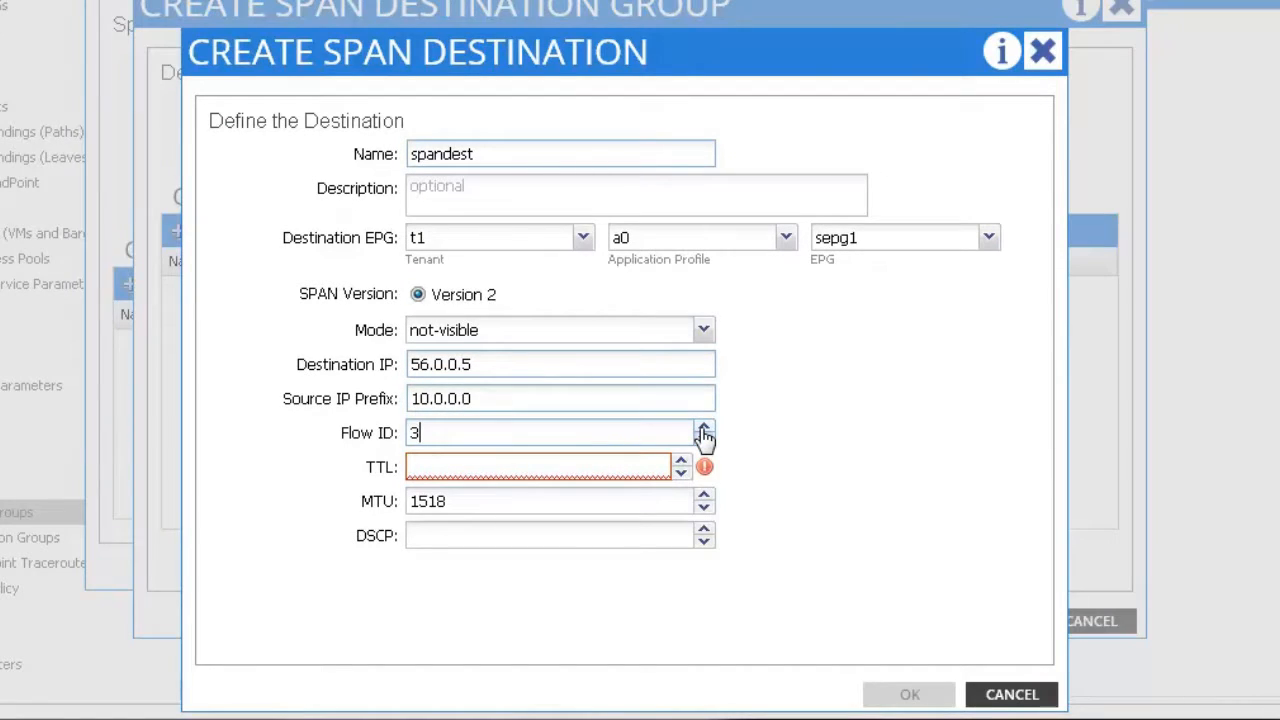
left_click(704, 430)
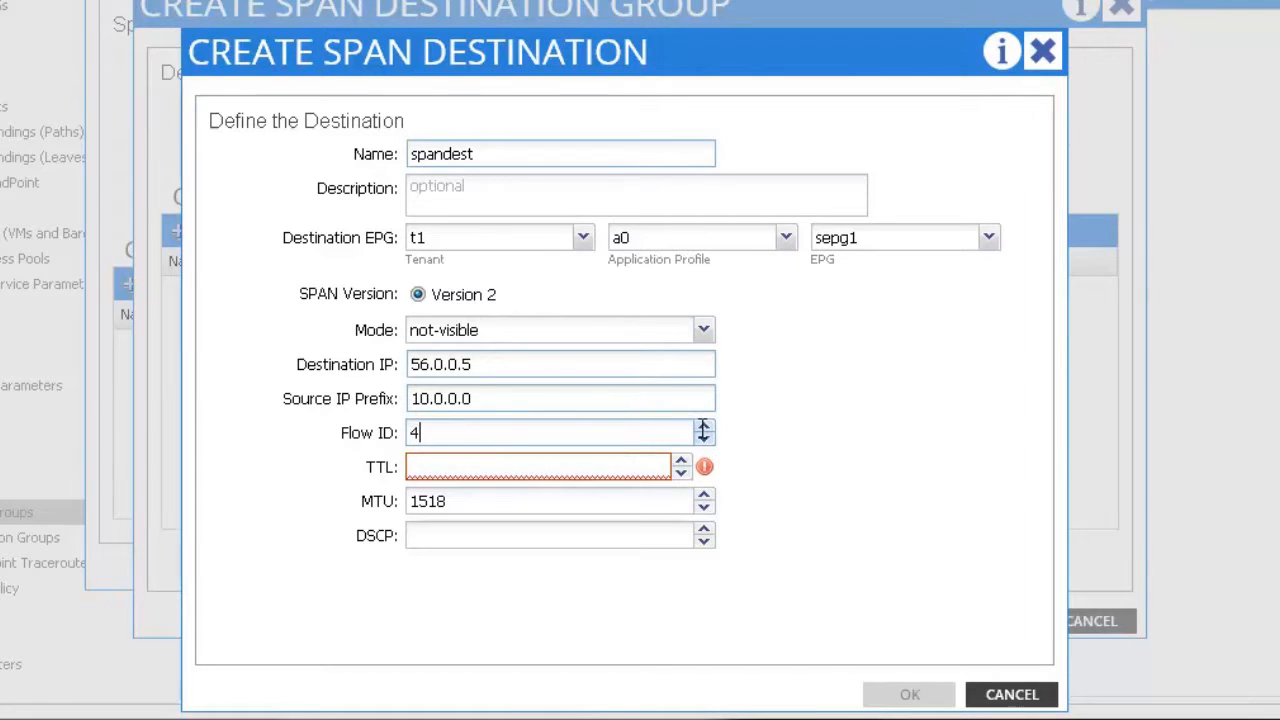
left_click(572, 465)
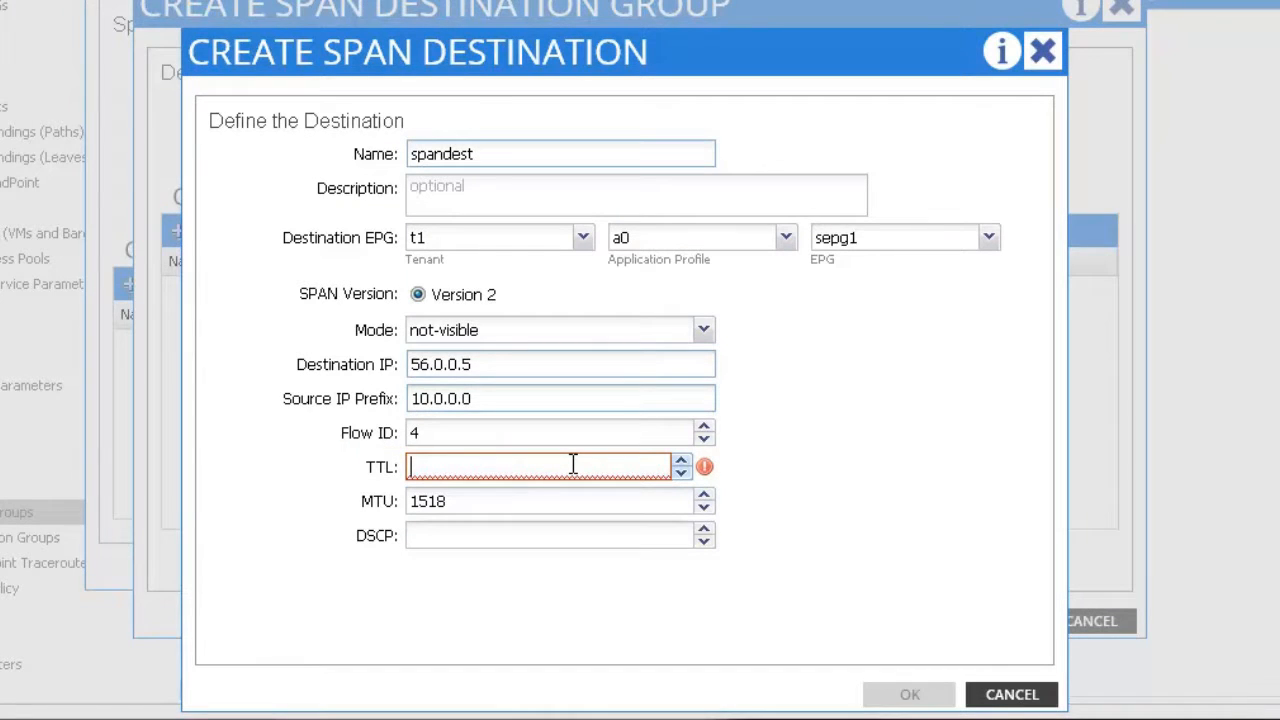
type("4")
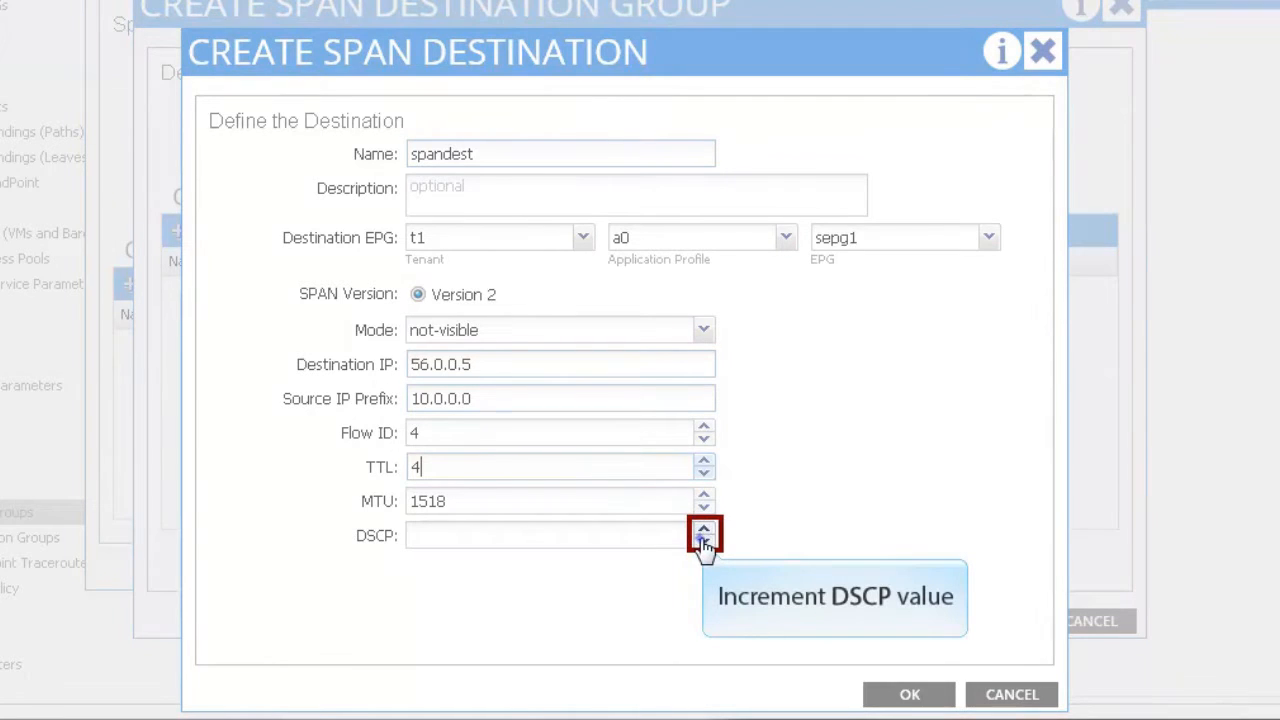
left_click(704, 530)
left_click(704, 530)
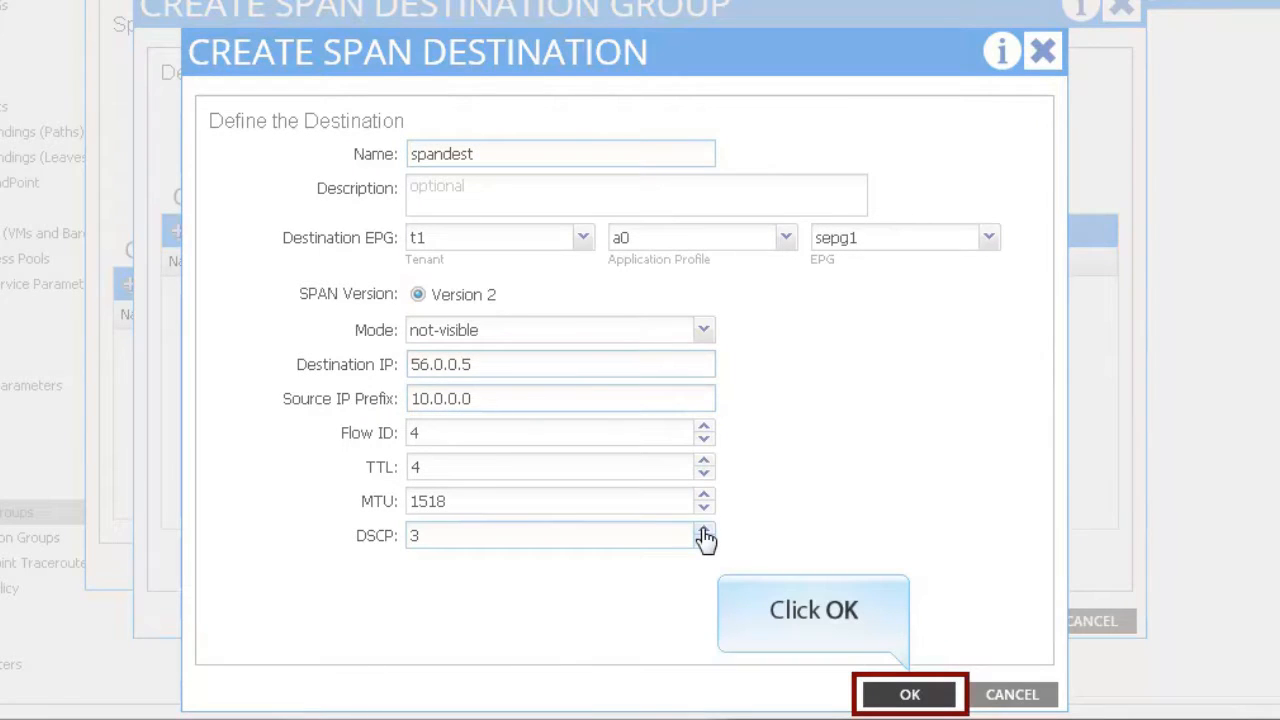
Step: Save spandest and the Tent1Spandest group, then bring up SPAN Source Groups creation options
left_click(908, 692)
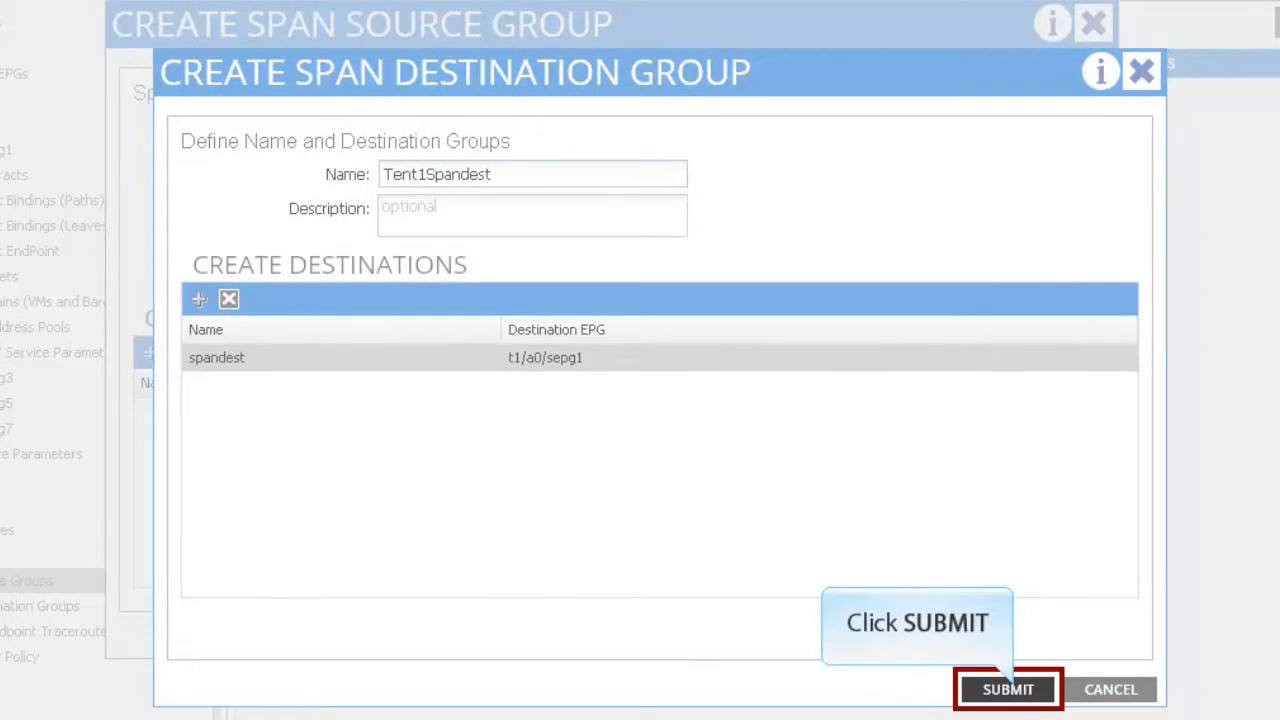
left_click(1008, 690)
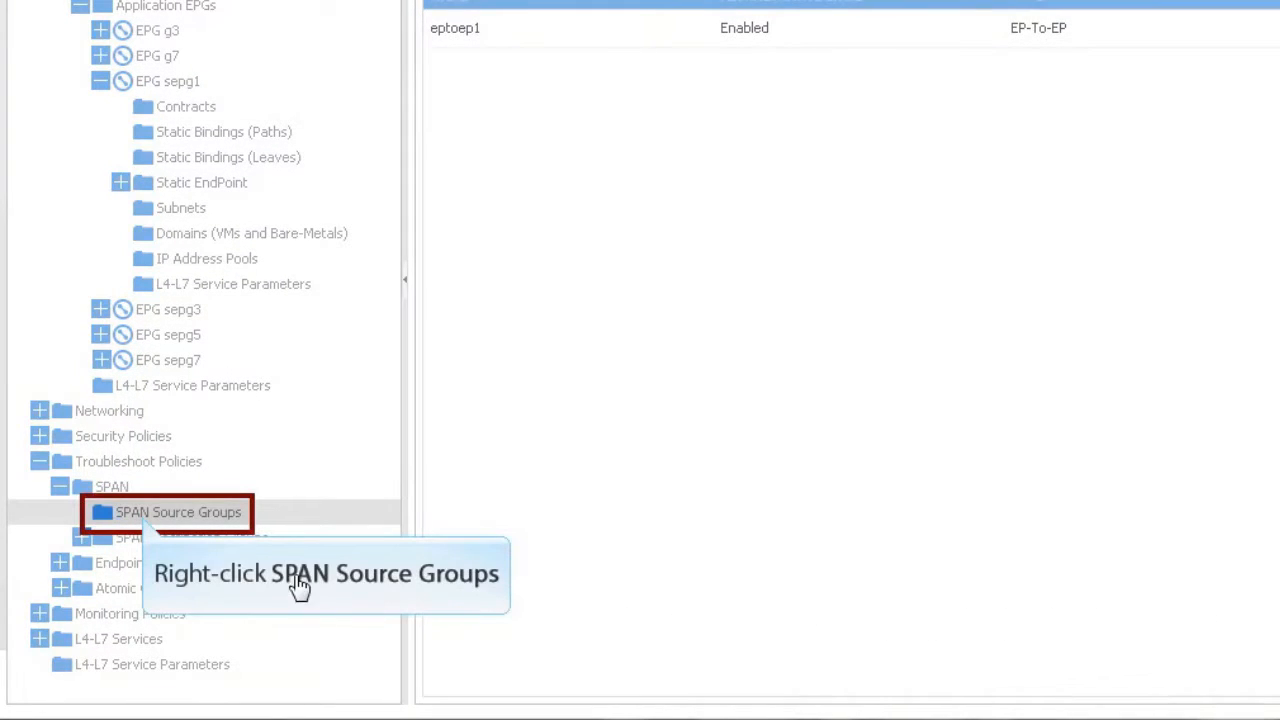
right_click(145, 522)
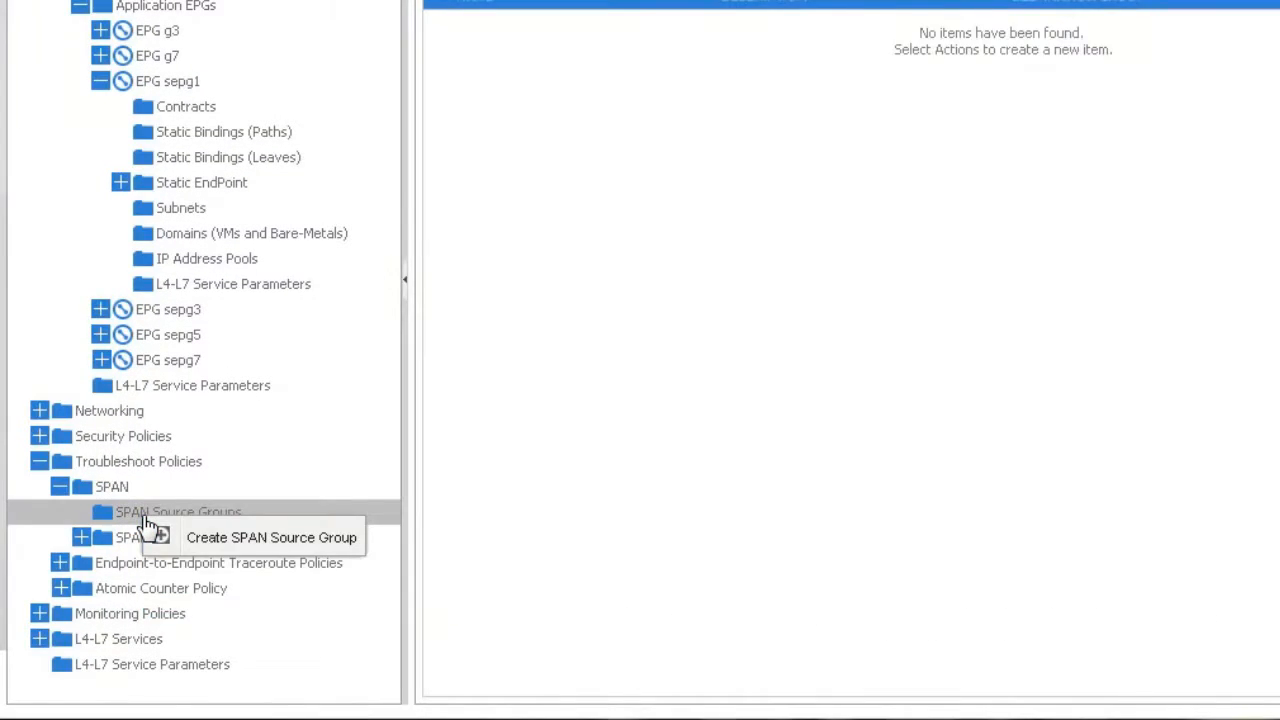
Step: Create a SPAN source group named EPSpan1 with Tent1Spandest as its destination group
left_click(240, 540)
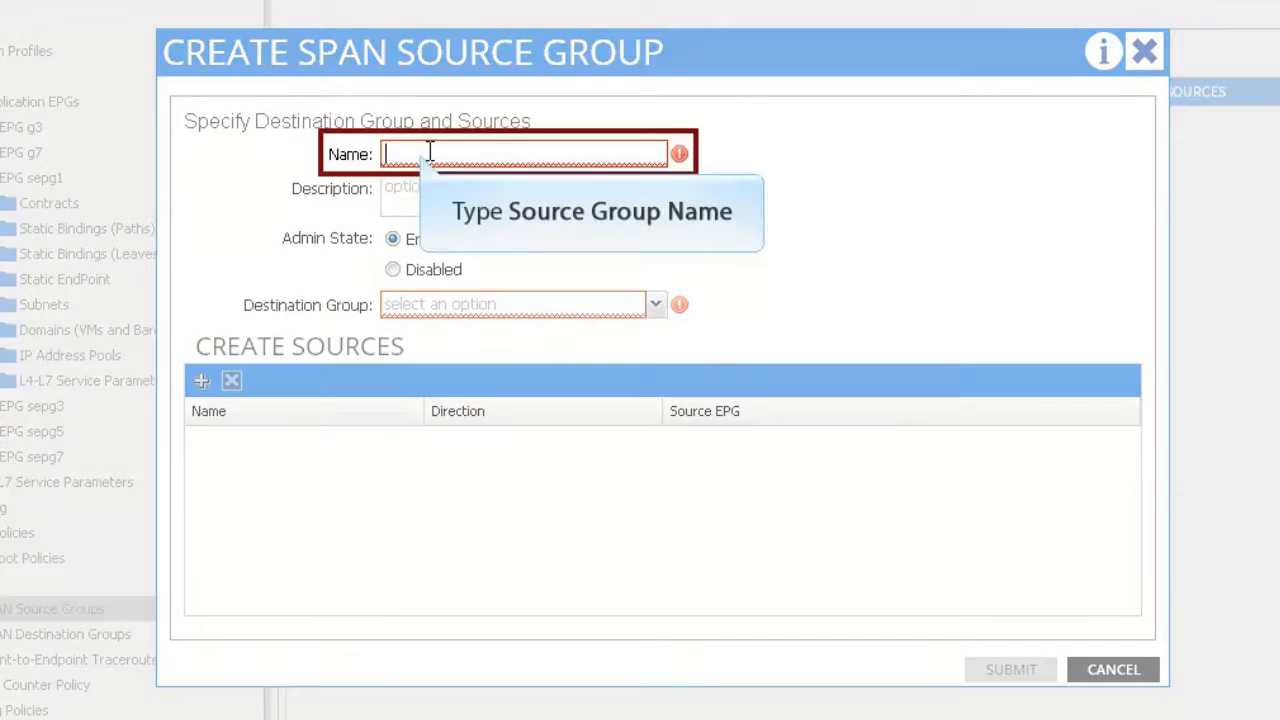
type("EP")
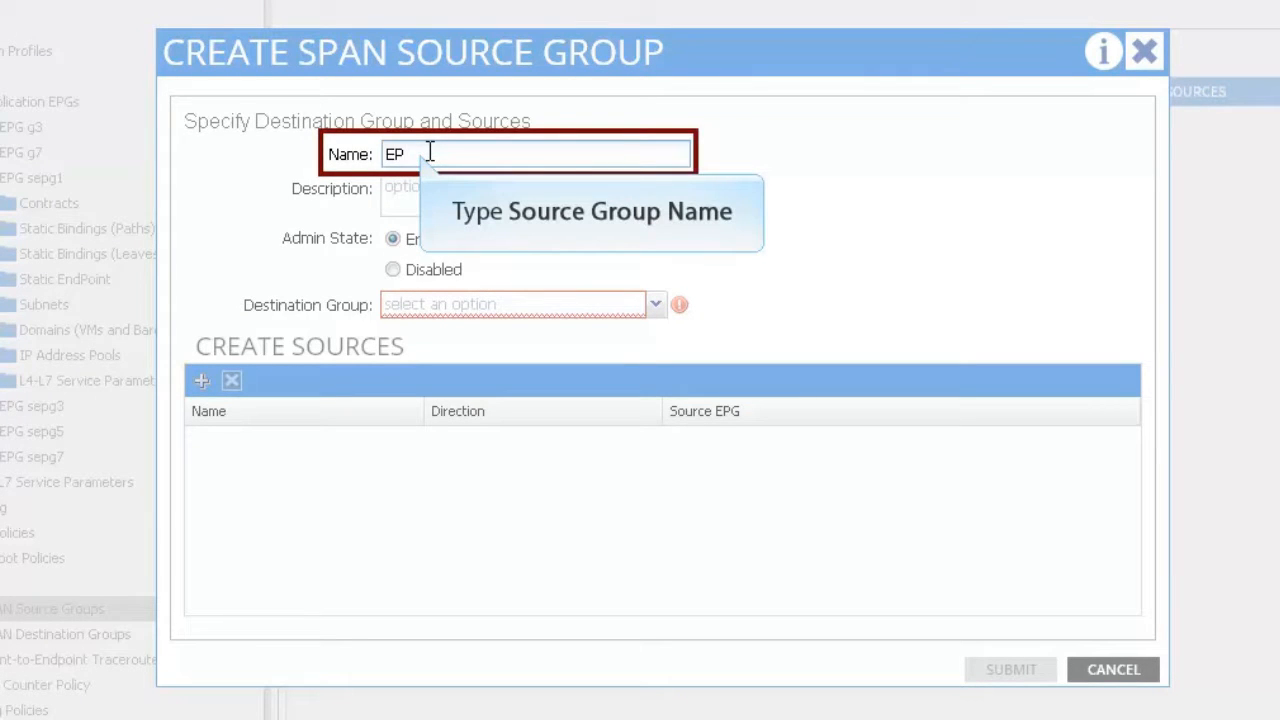
type("Span1")
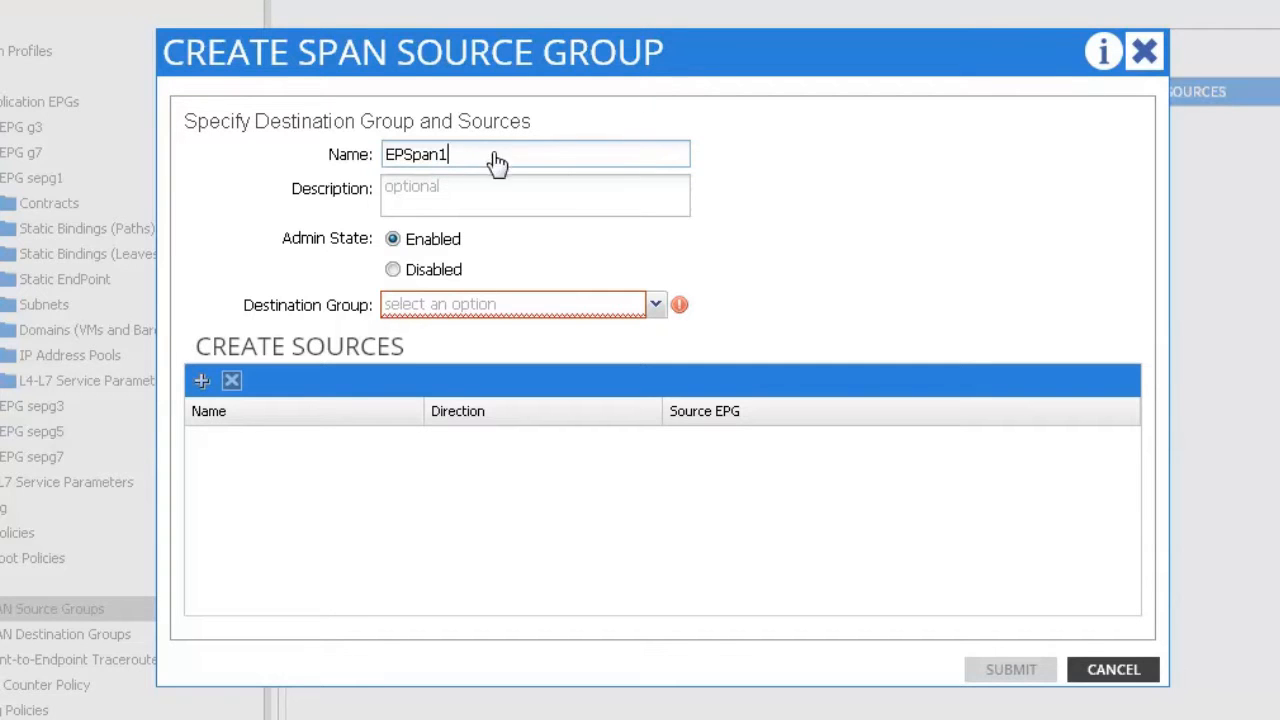
left_click(655, 306)
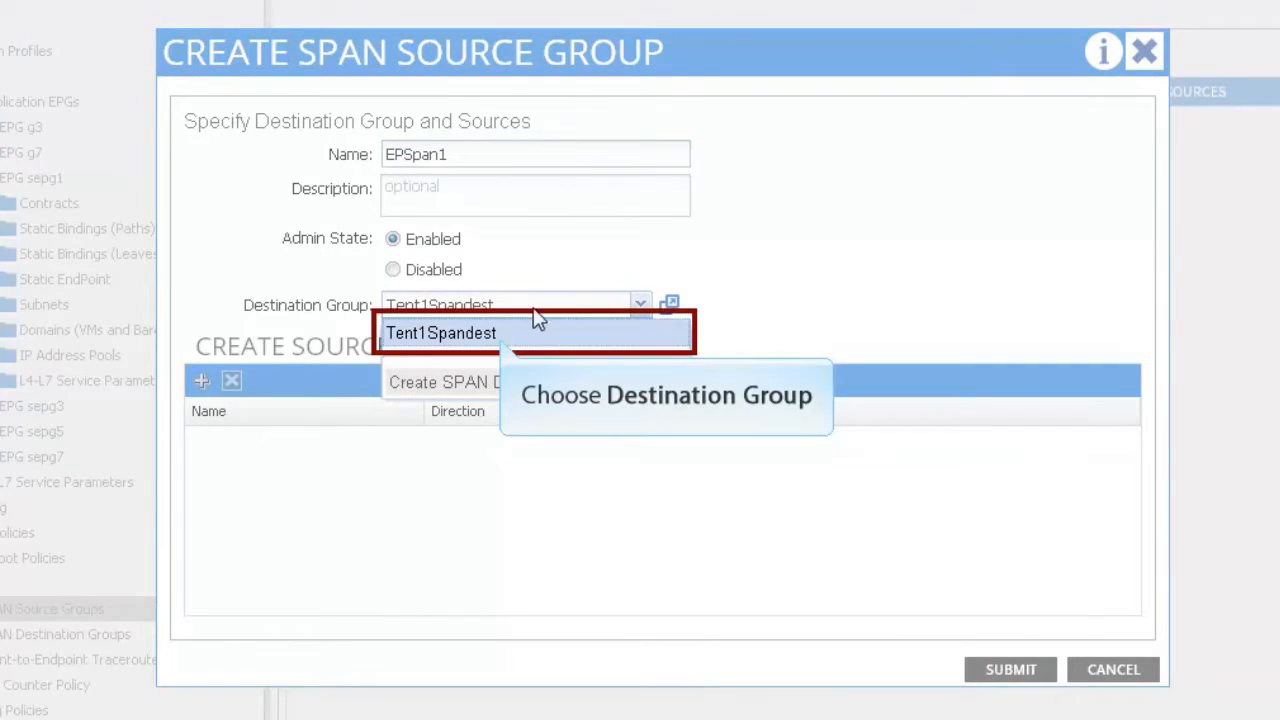
left_click(491, 325)
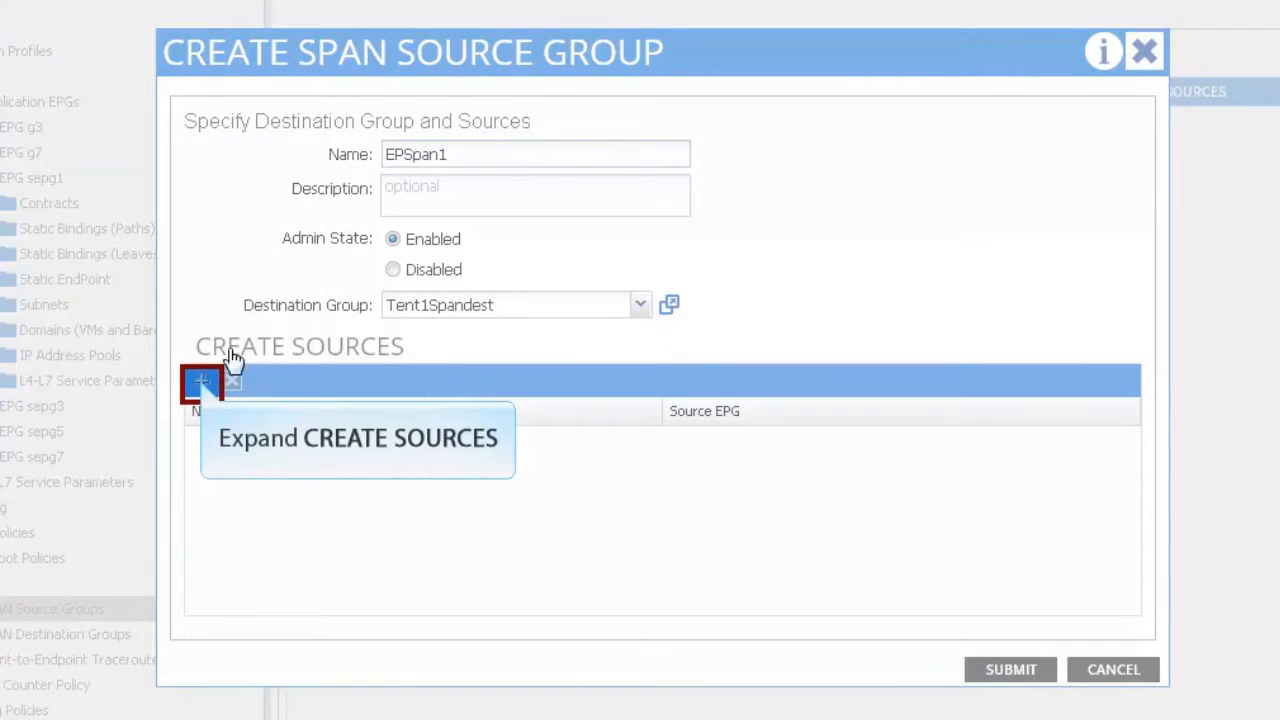
left_click(201, 383)
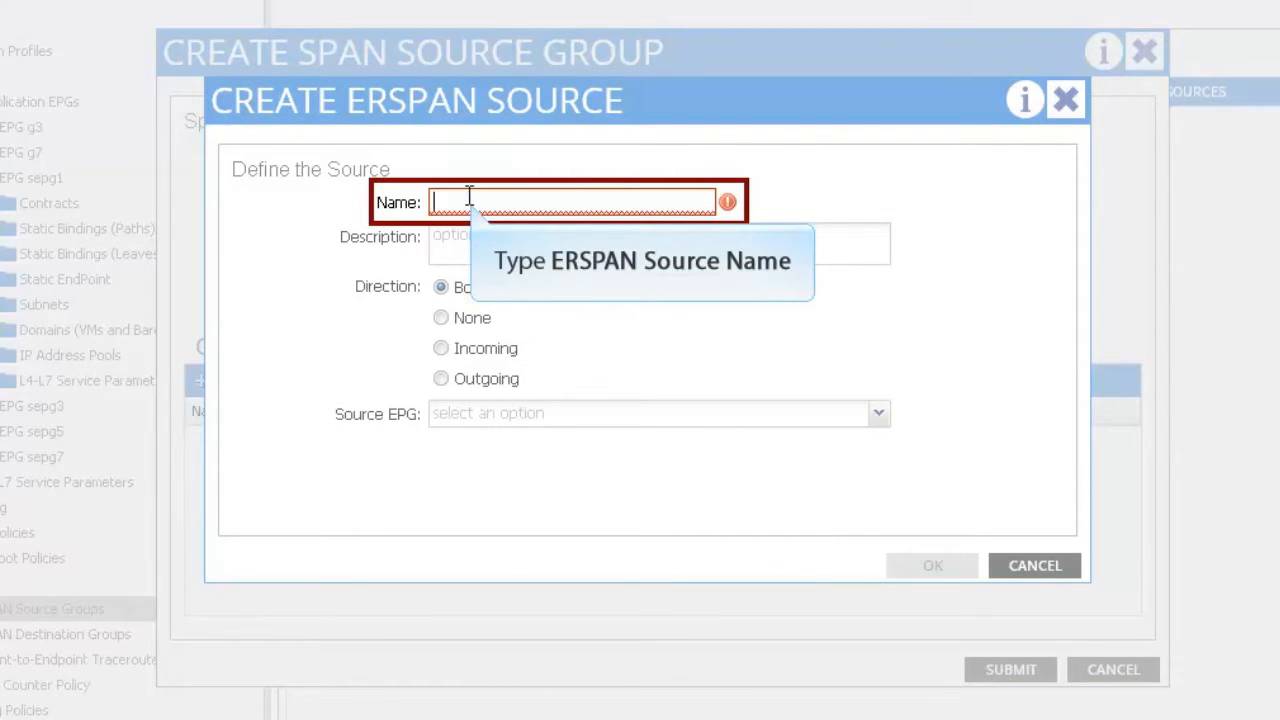
Step: Add source Src1 monitoring both directions of source EPG t1/a0/sepg1
type("Src1")
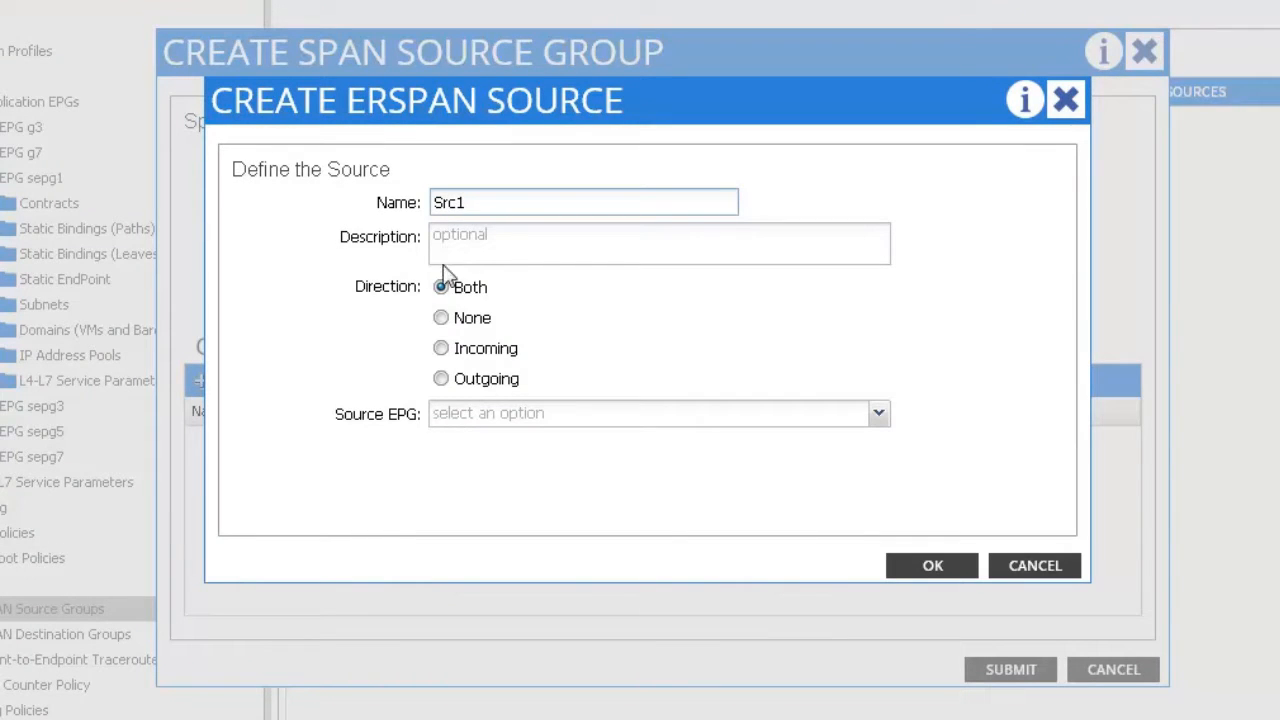
left_click(443, 380)
left_click(444, 292)
left_click(879, 418)
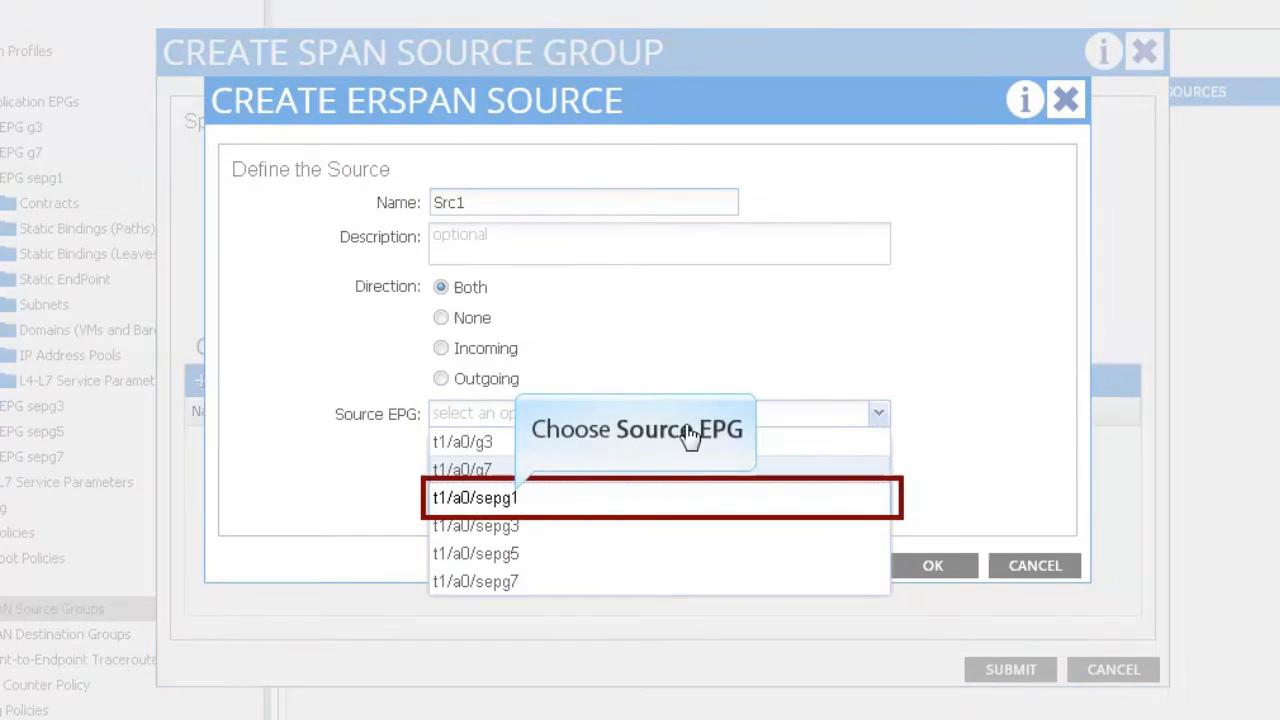
left_click(520, 498)
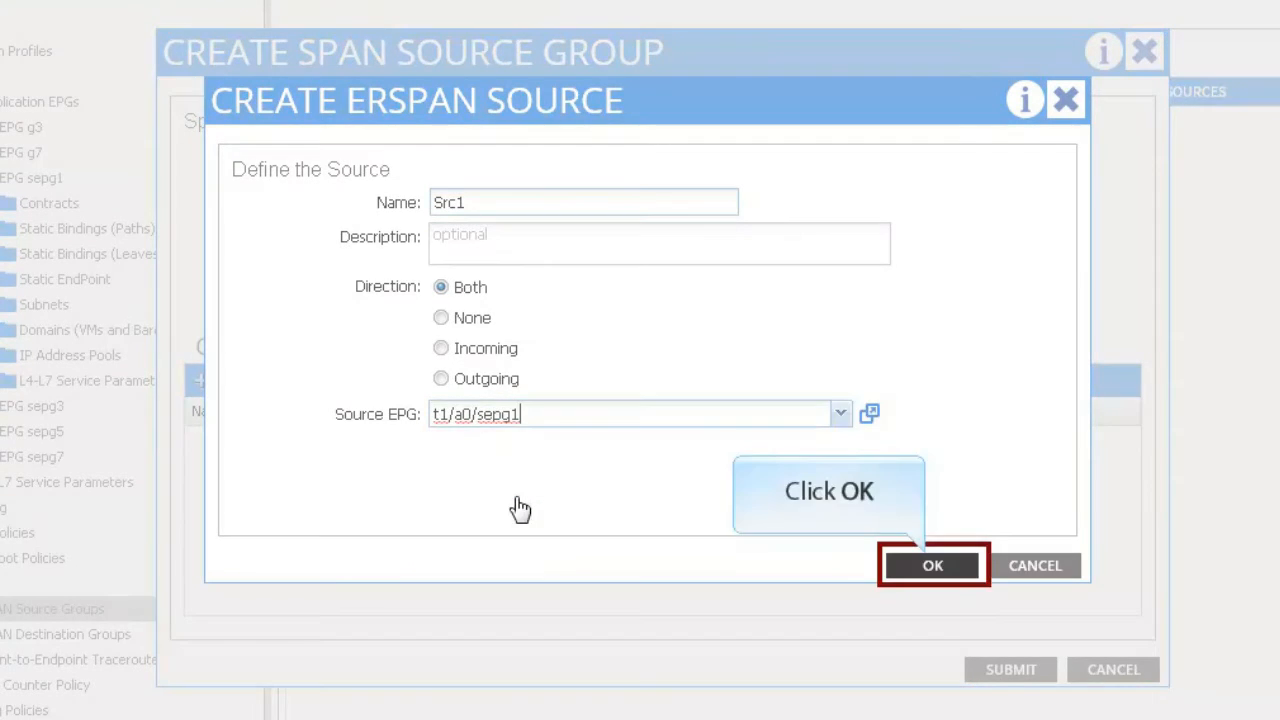
left_click(932, 566)
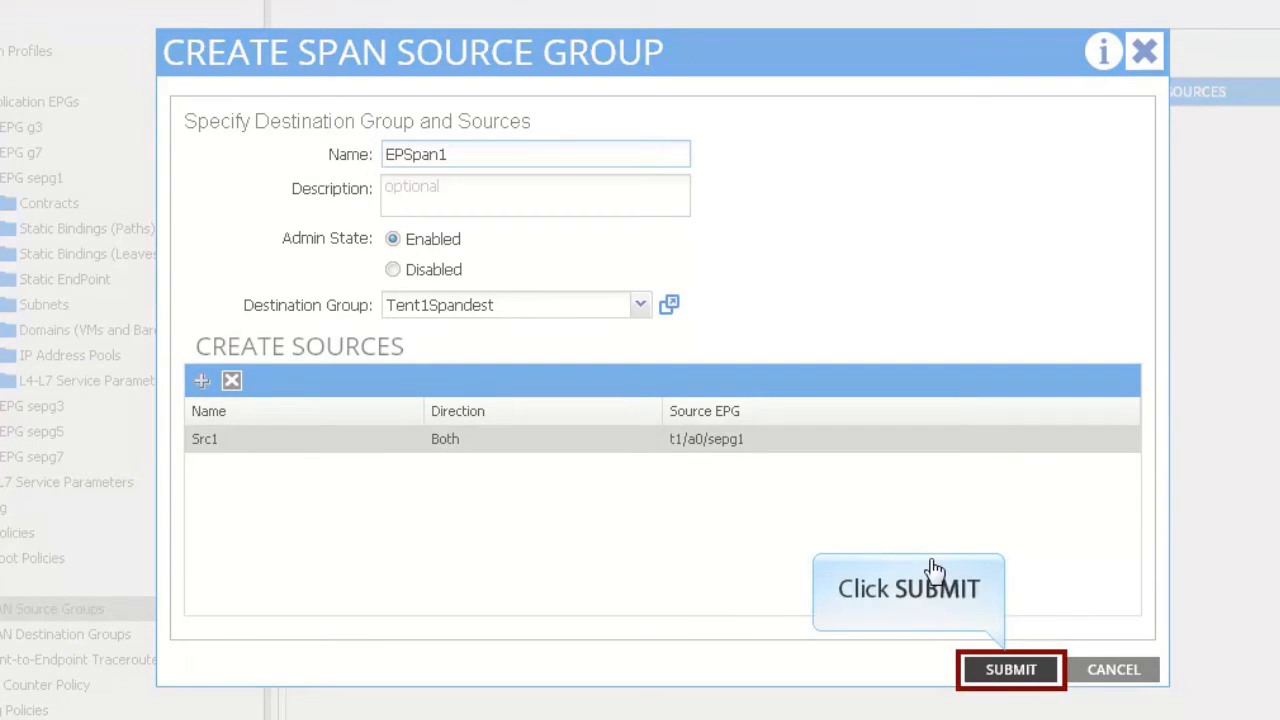
Step: Submit EPSpan1, then view the properties of the spandest destination under Tent1Spandest
left_click(1012, 670)
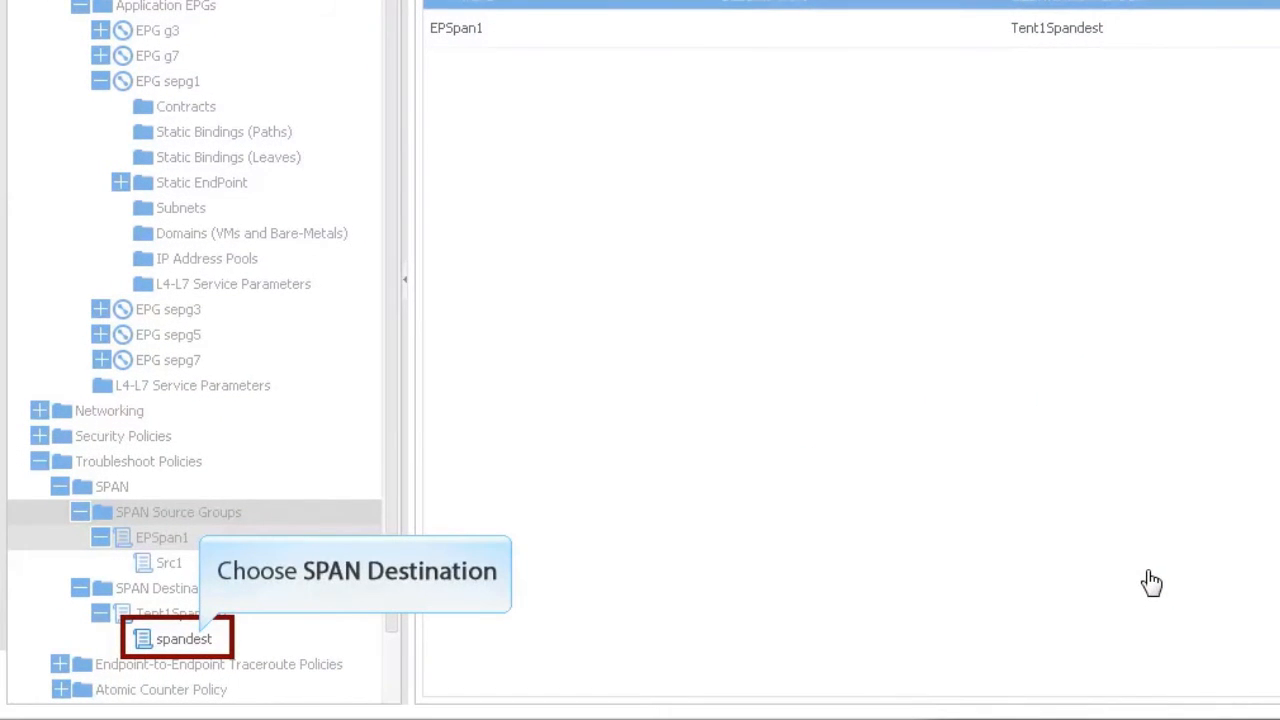
left_click(200, 641)
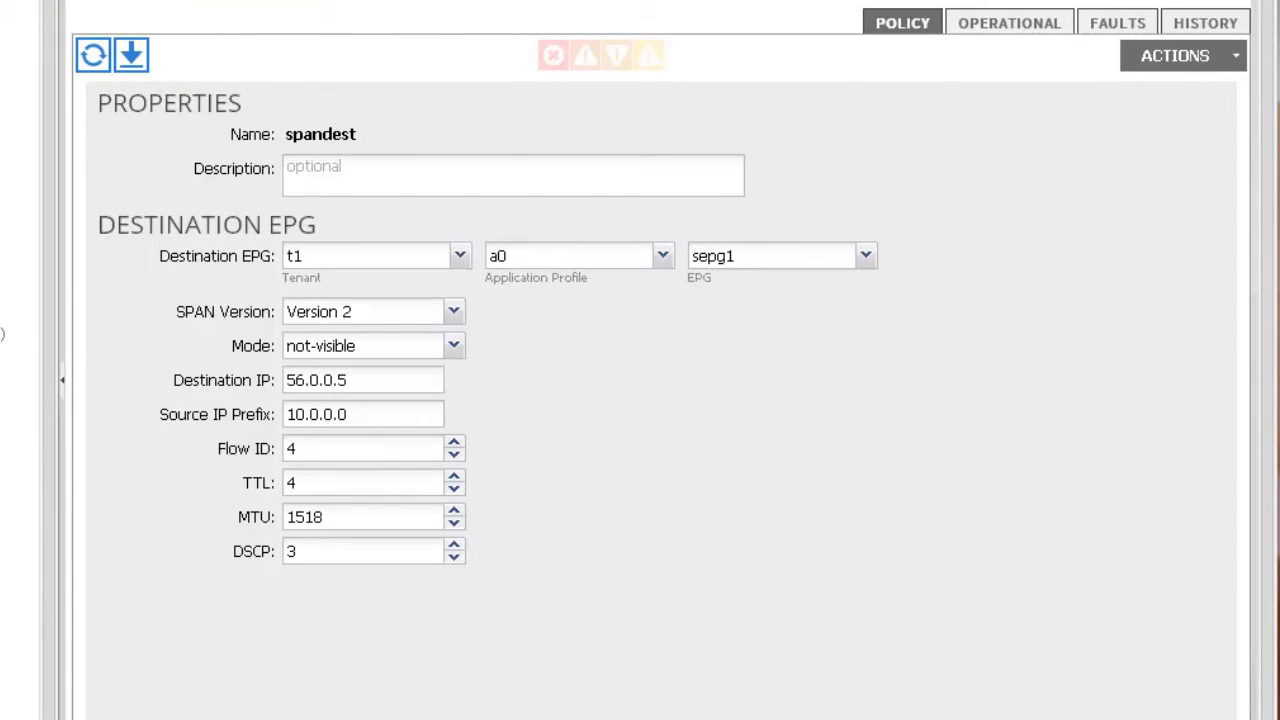